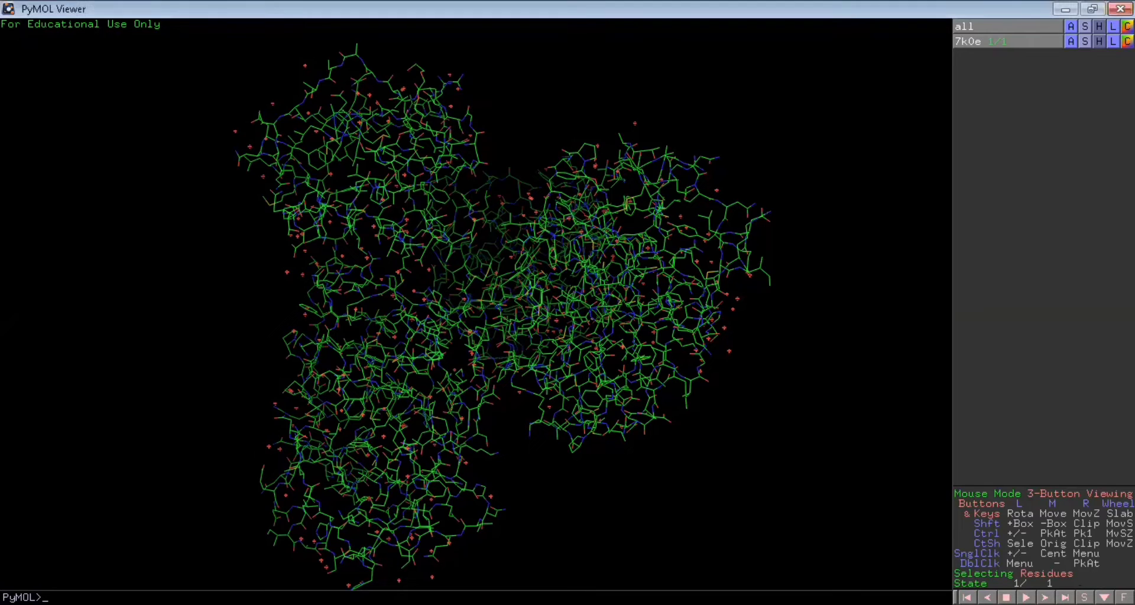
Show the residue sequence of 7k0e and remove the water molecules from all objects
click(1084, 598)
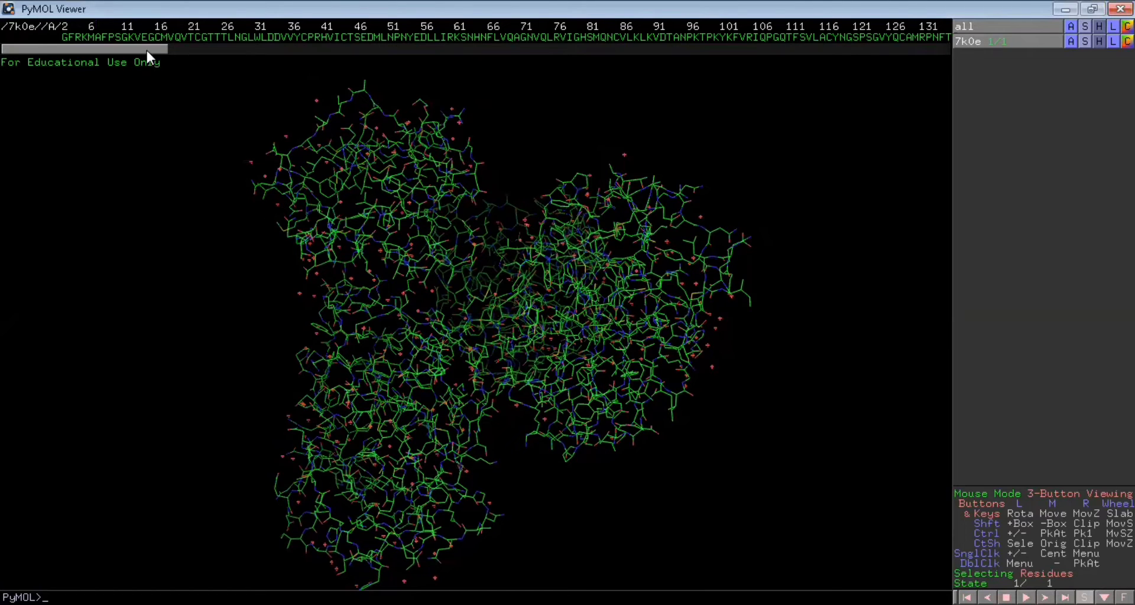
drag(148, 48, 262, 50)
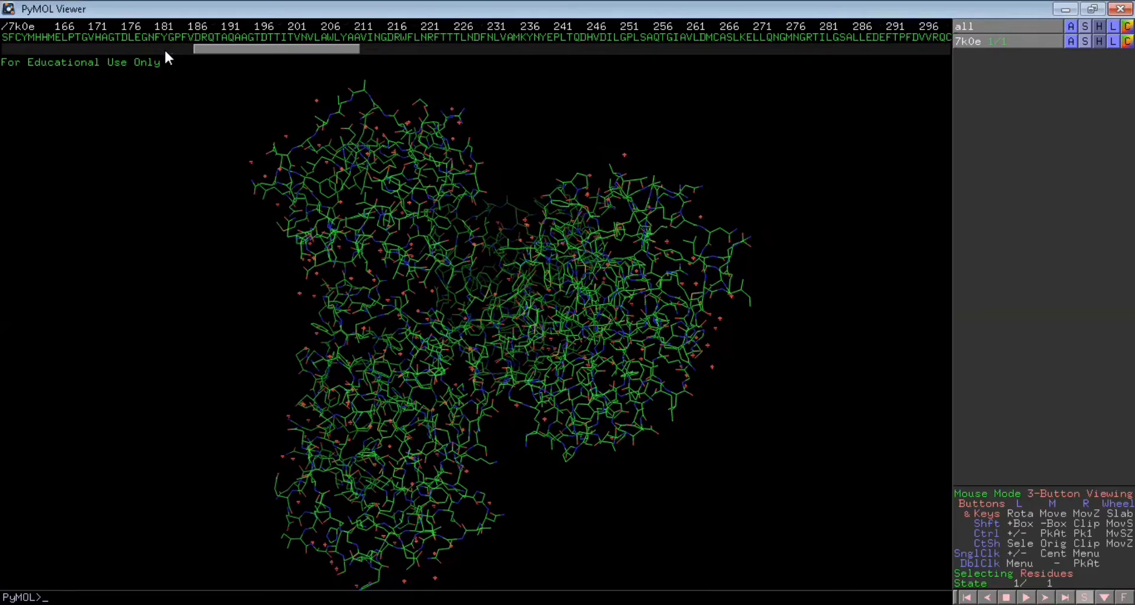
click(345, 37)
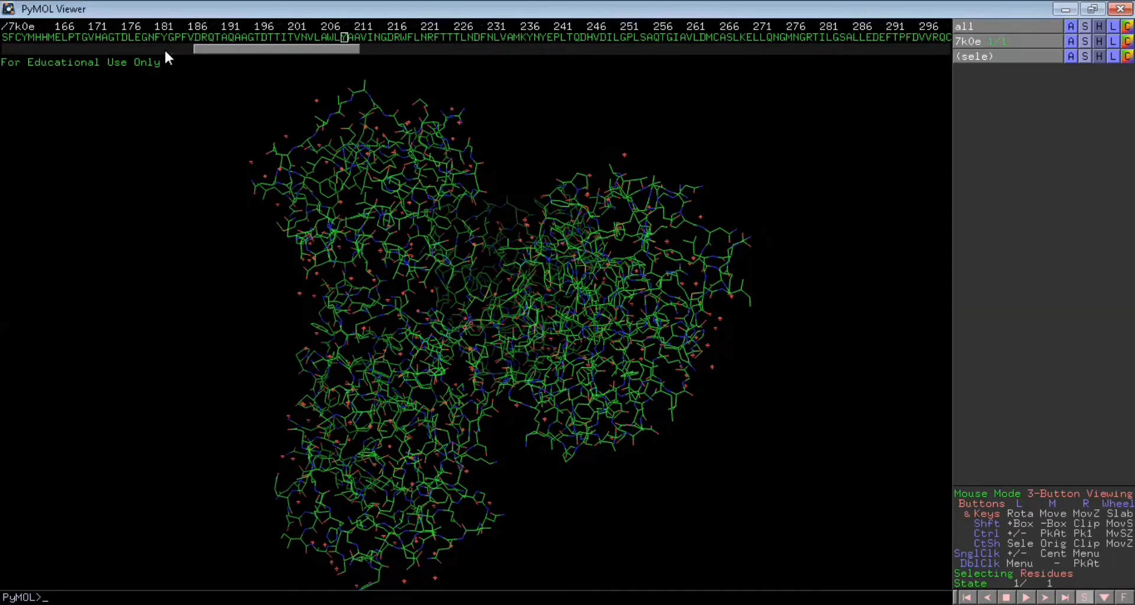
click(344, 37)
drag(345, 49, 484, 49)
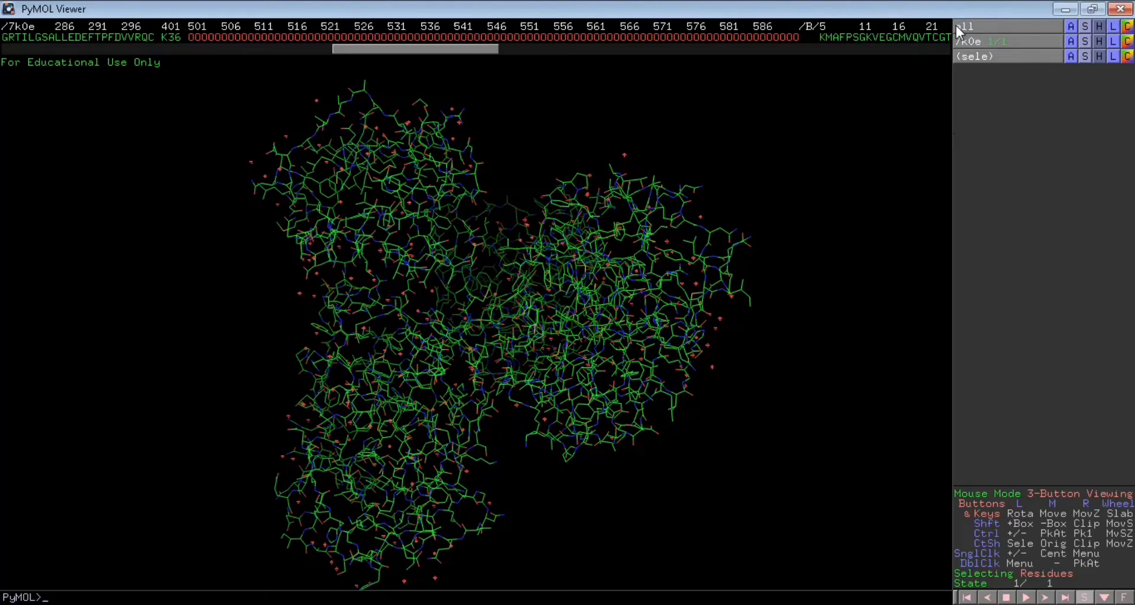
click(1070, 26)
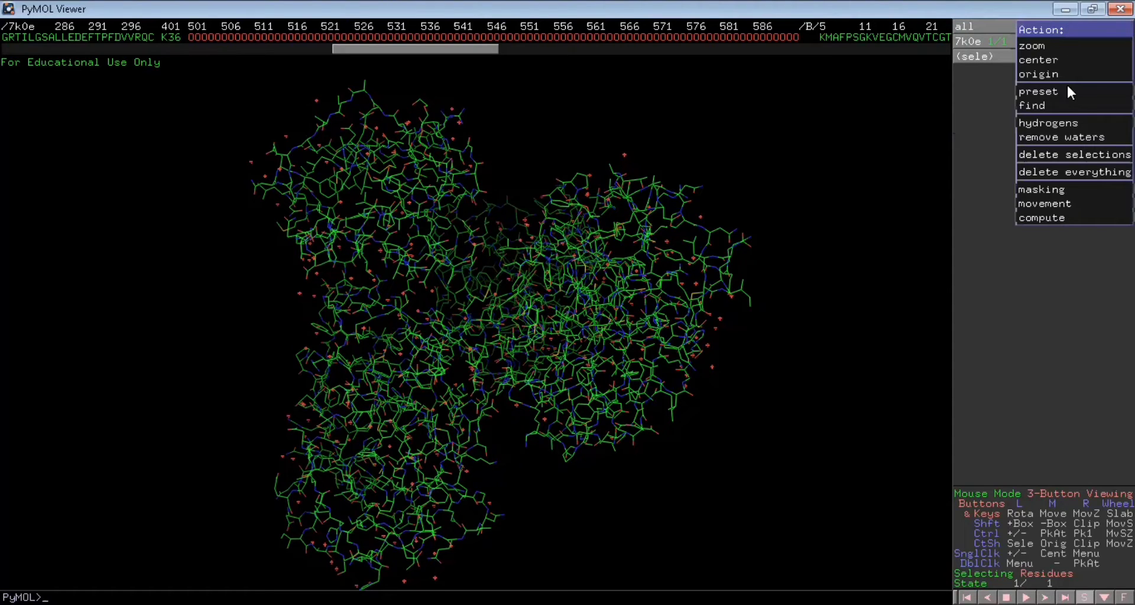
click(1063, 137)
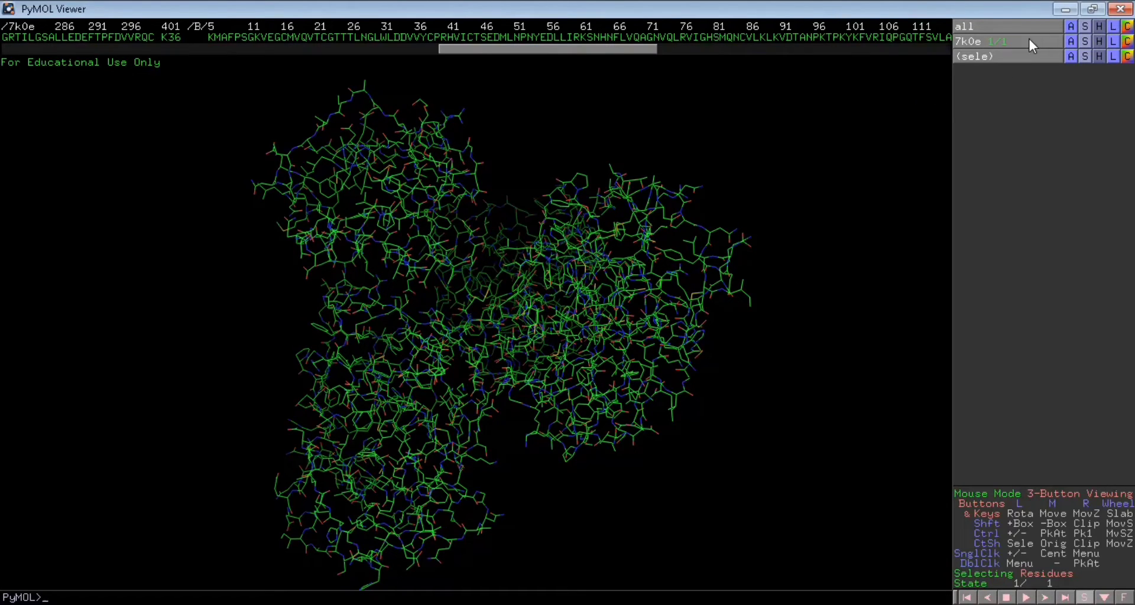
Apply the ligand sites preset in cartoon style to all objects
click(1070, 27)
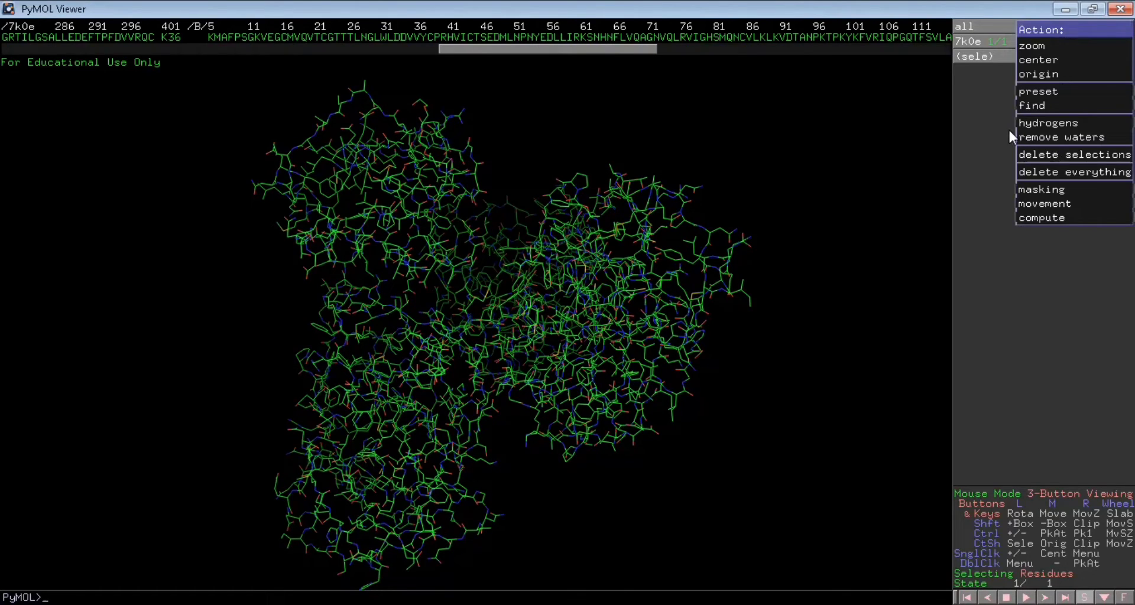
mouse_move(1040, 126)
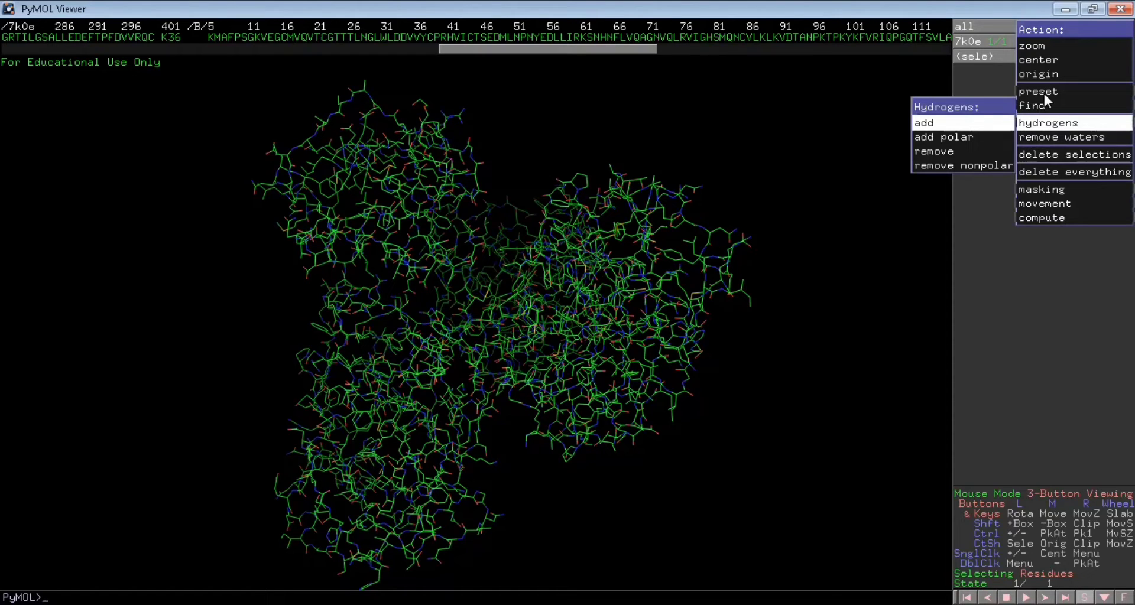
mouse_move(1043, 91)
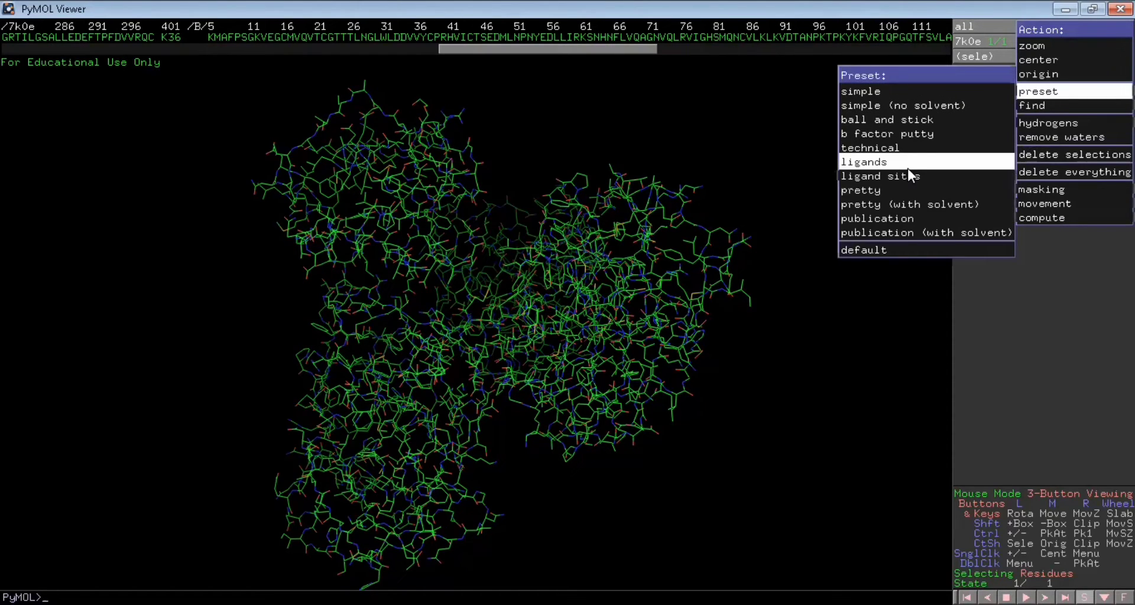
mouse_move(909, 171)
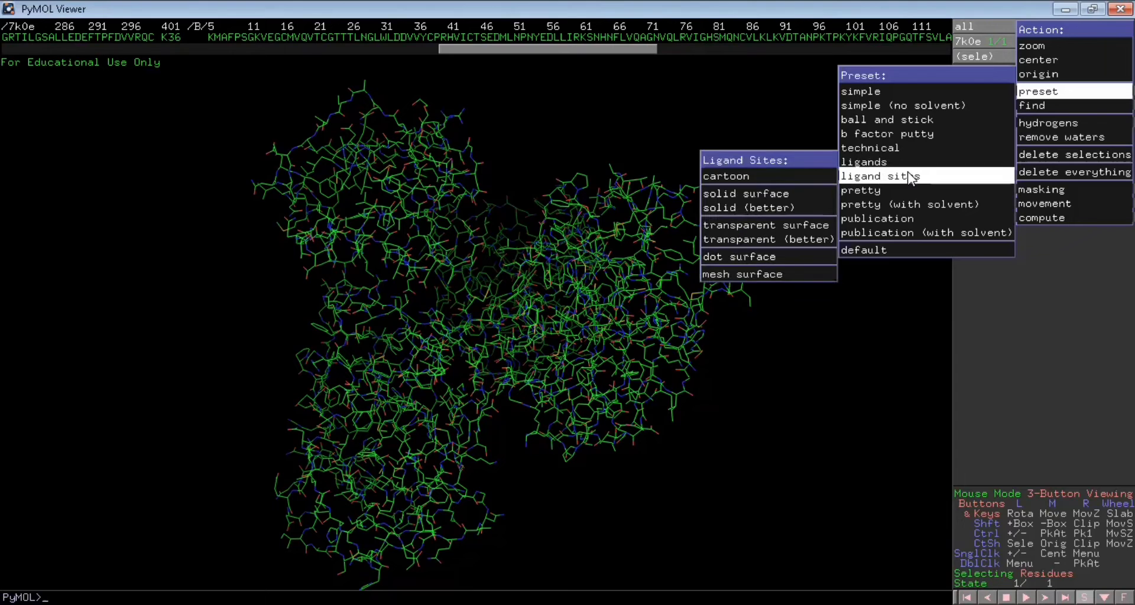
click(768, 181)
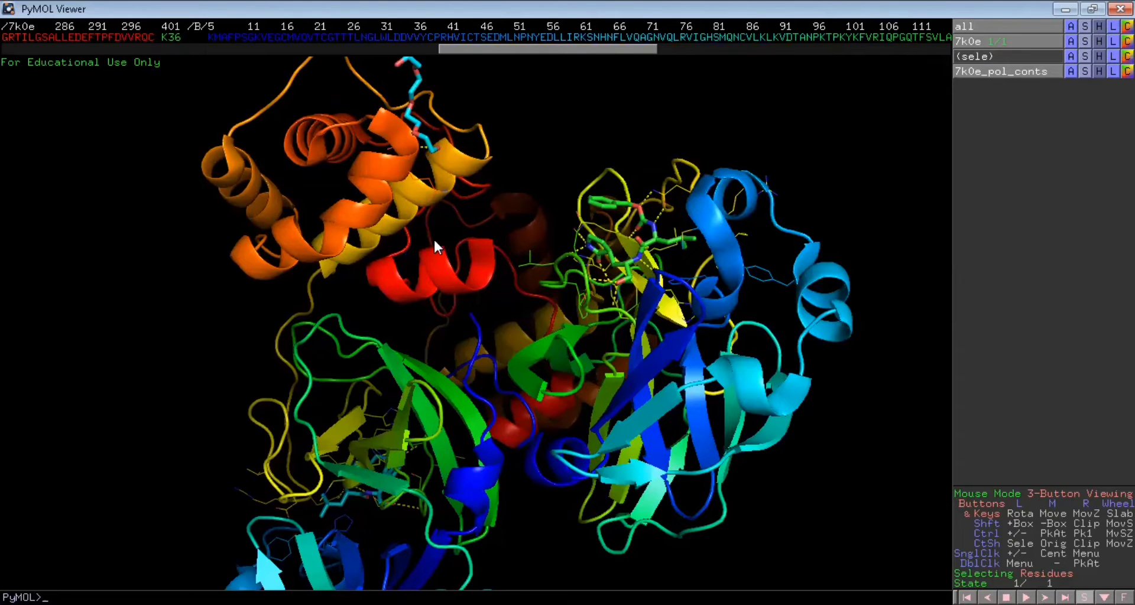
Select the K36 and PG4 ligands in the sequence of chains A and B and remove them from the structure
drag(672, 348, 704, 271)
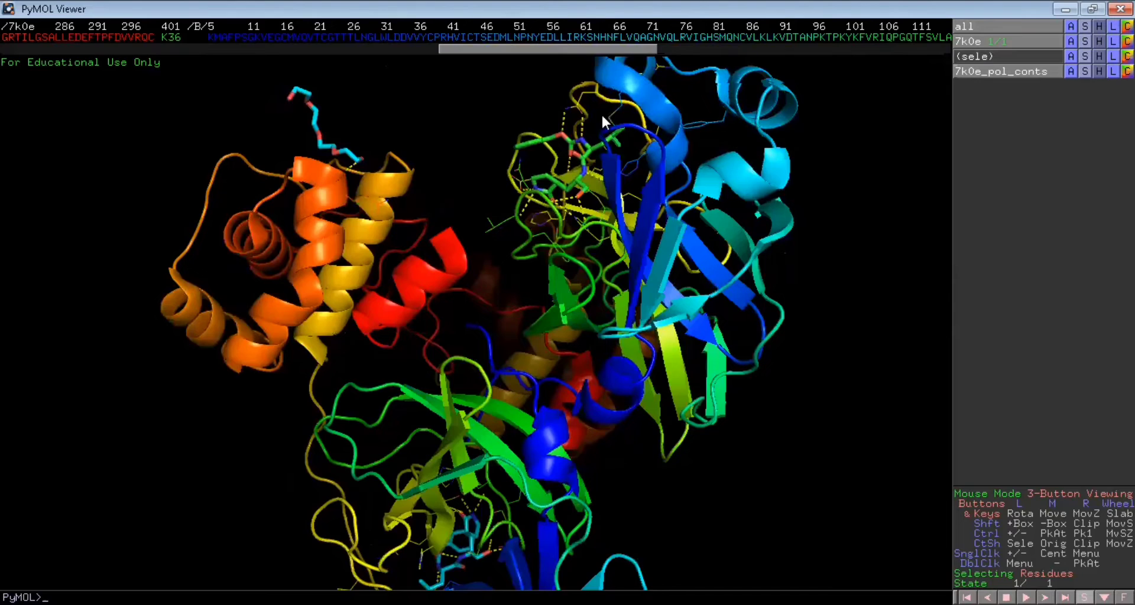
drag(602, 117, 601, 150)
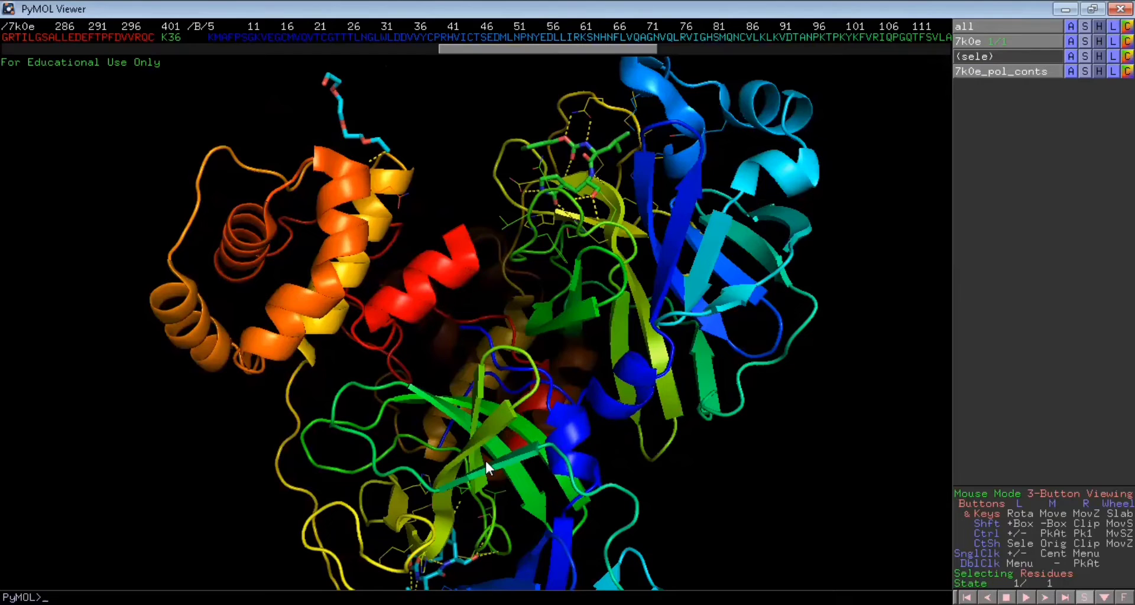
click(175, 36)
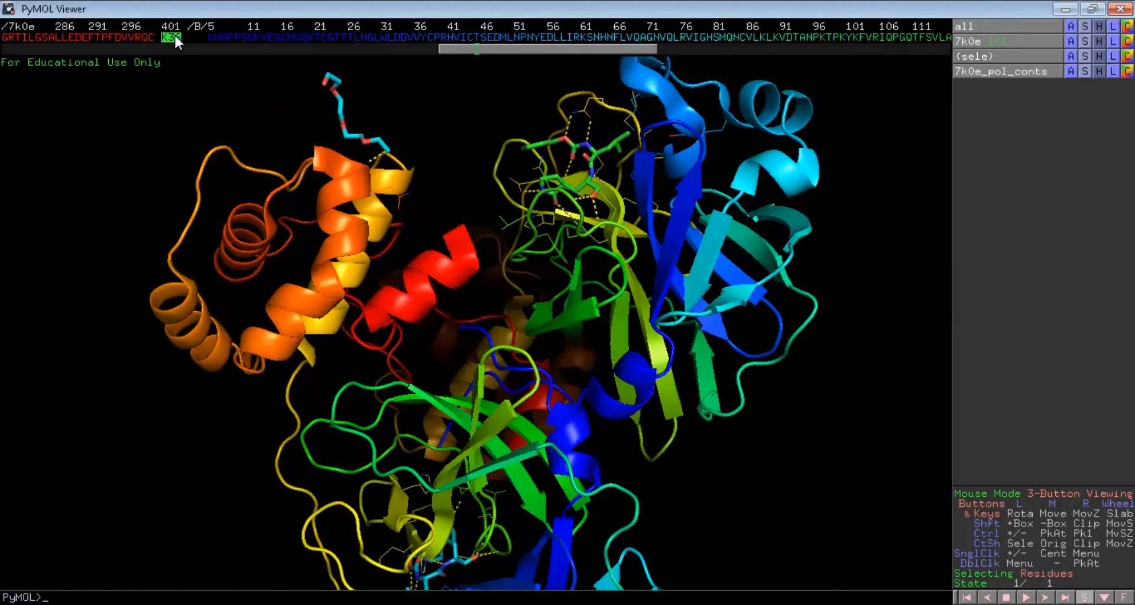
scroll(175, 36, down, 6)
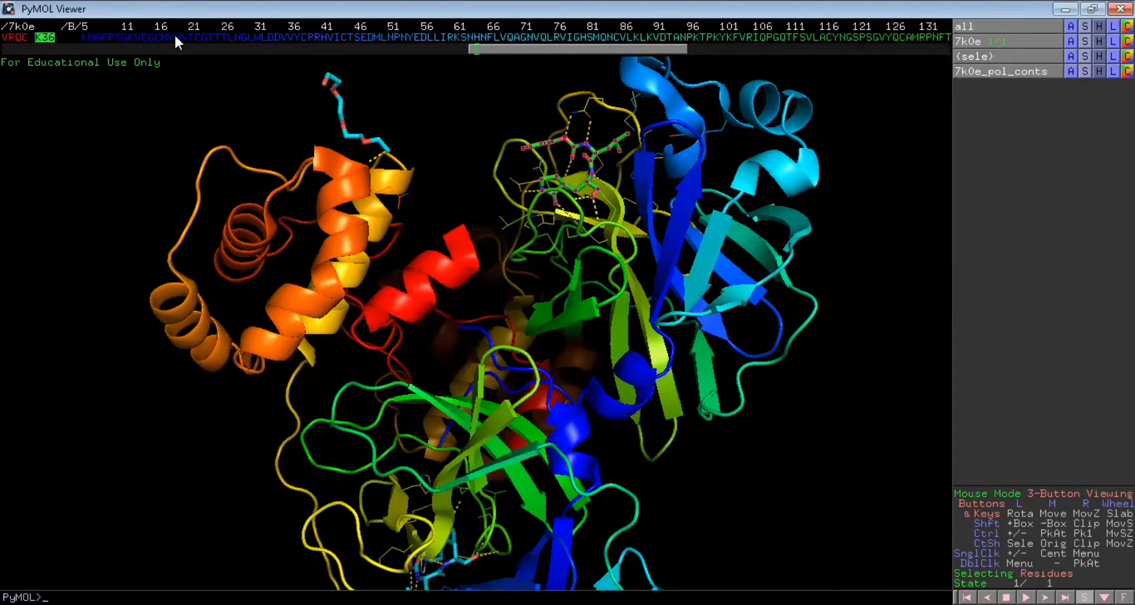
scroll(174, 33, down, 3)
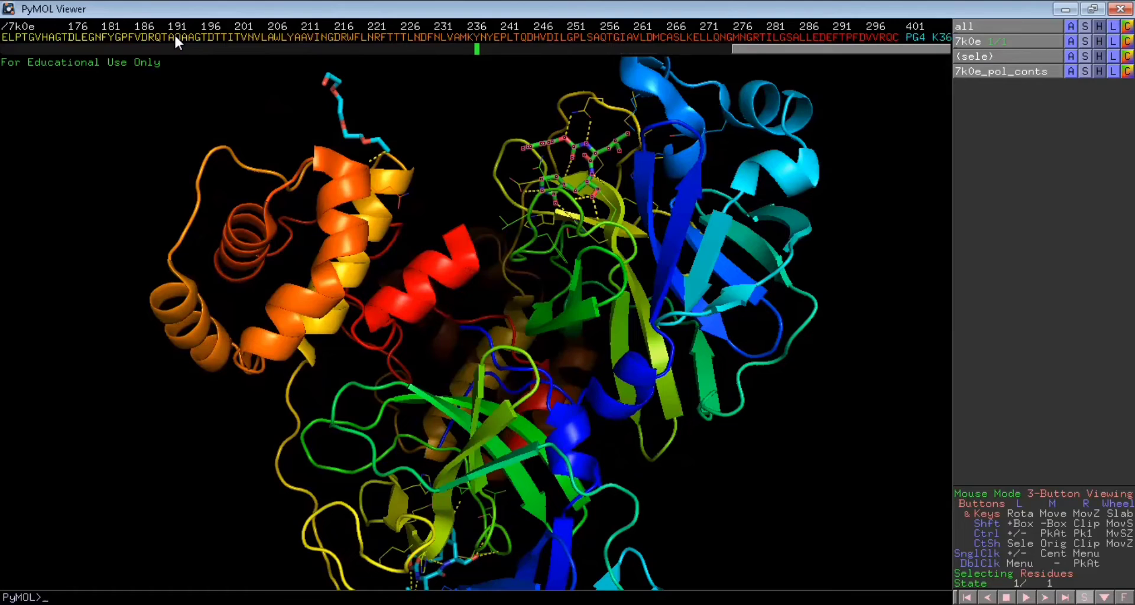
click(939, 37)
click(914, 37)
right_click(937, 36)
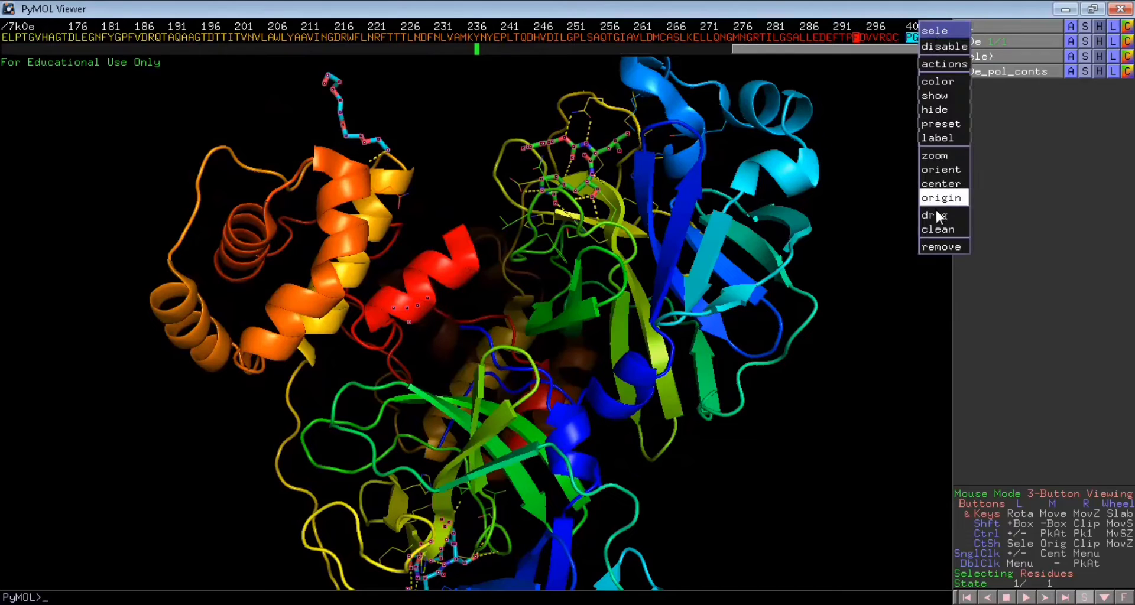
click(938, 247)
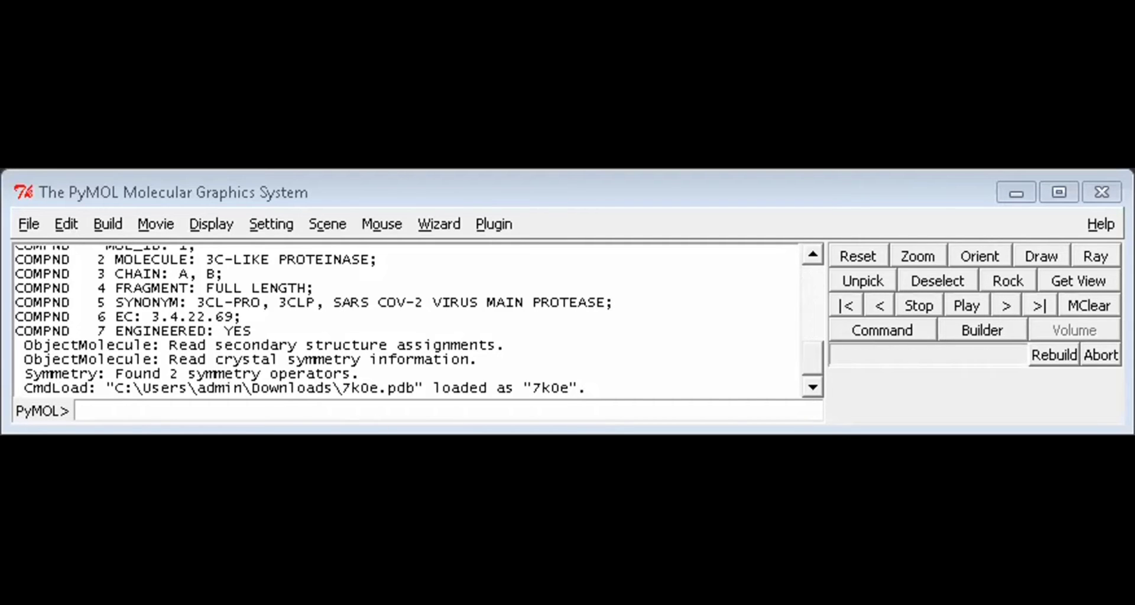
Start saving the 7k0e molecule as a PDB file in the protein steril folder inside Downloads
click(25, 228)
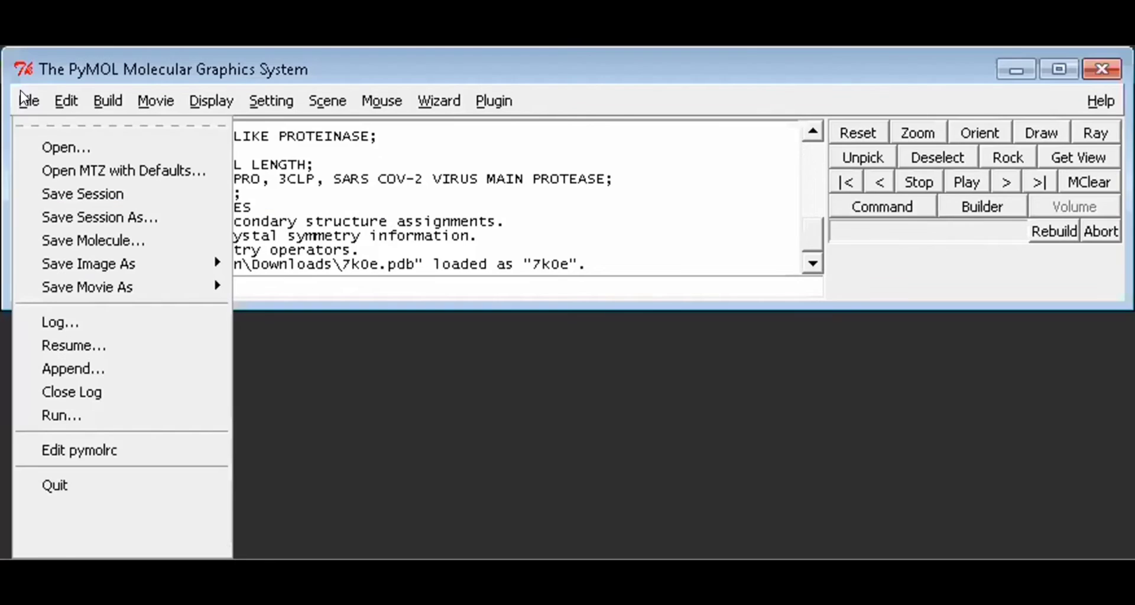
click(108, 247)
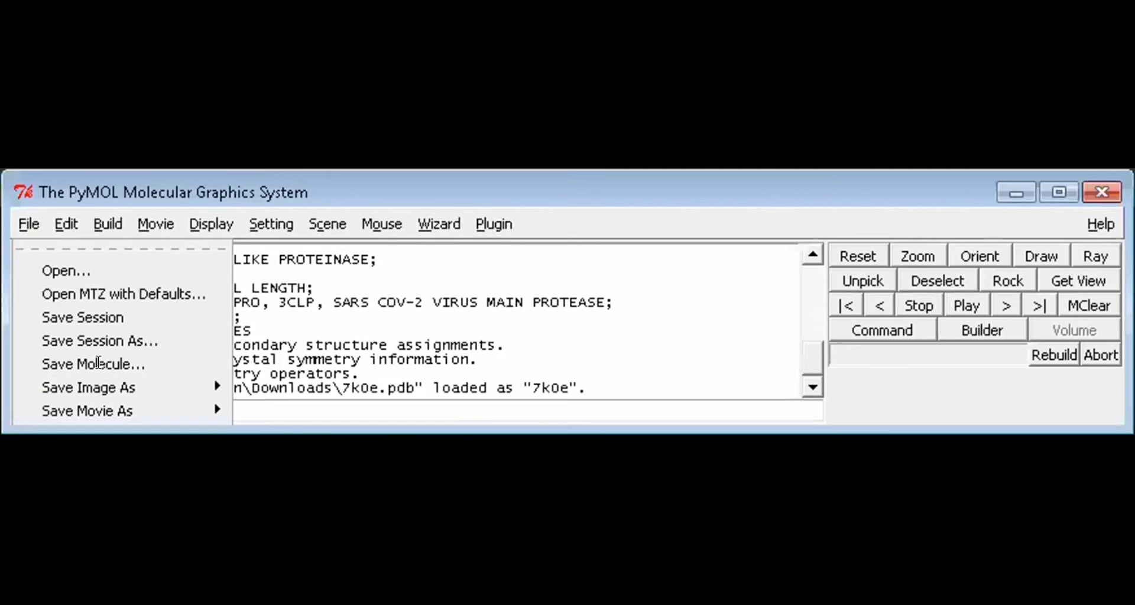
click(108, 365)
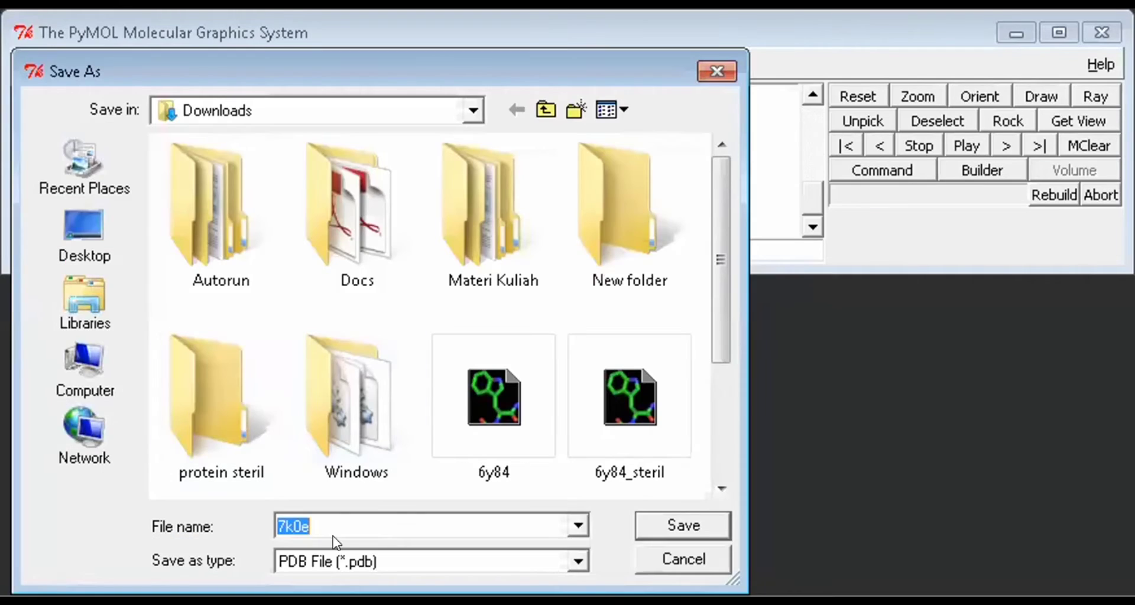
click(324, 520)
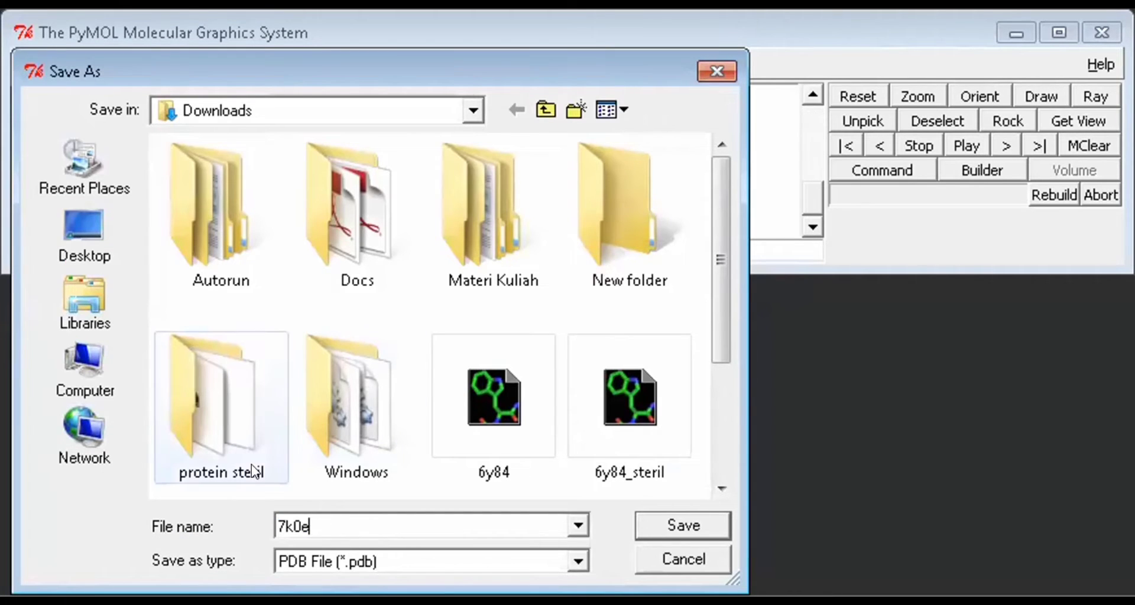
double_click(216, 435)
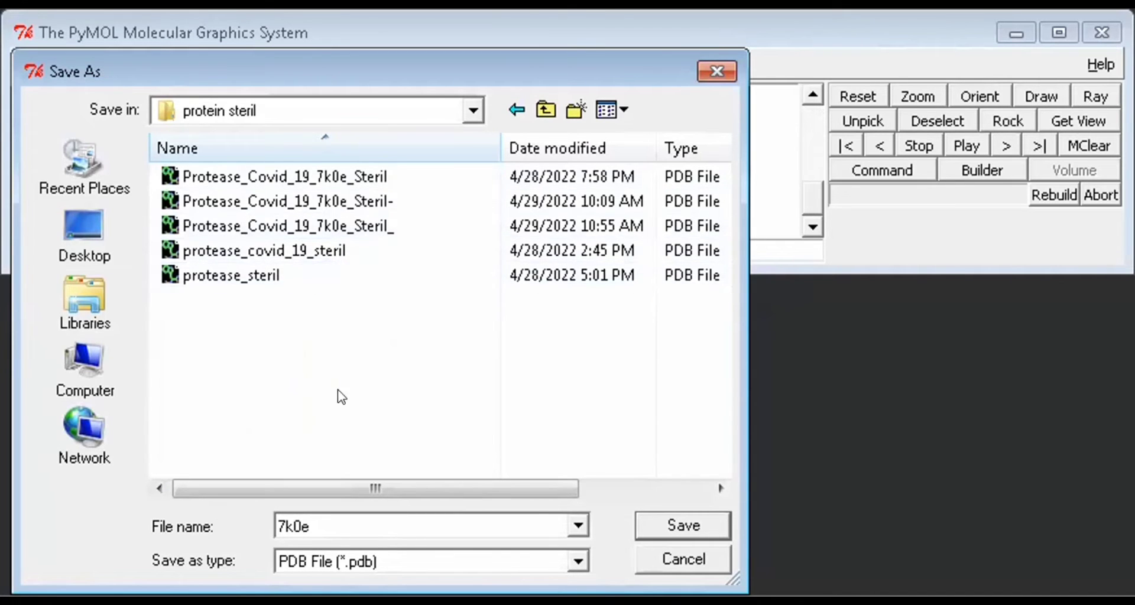
Name the PDB file Protease_Covid_19_7k0e_Steril-- based on the existing sterile protease file name, and save it
click(364, 226)
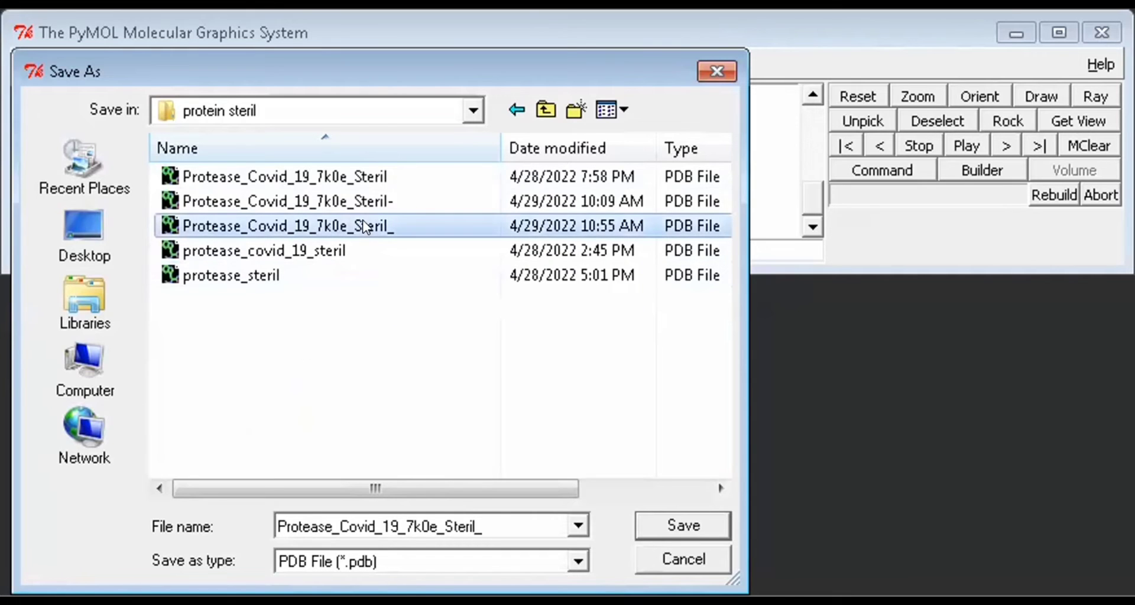
double_click(484, 520)
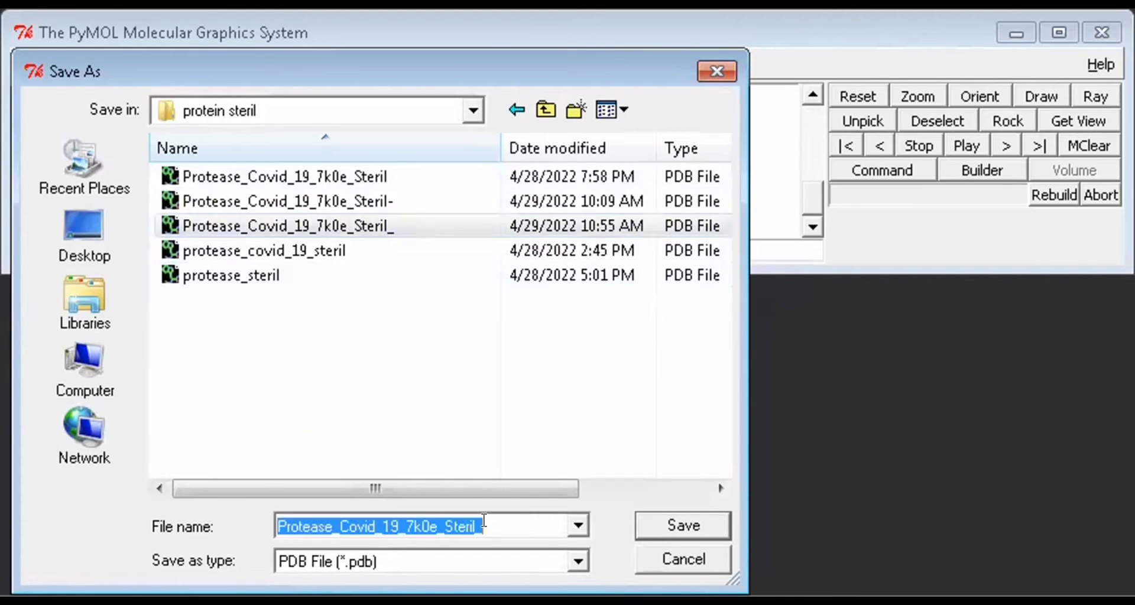
click(484, 520)
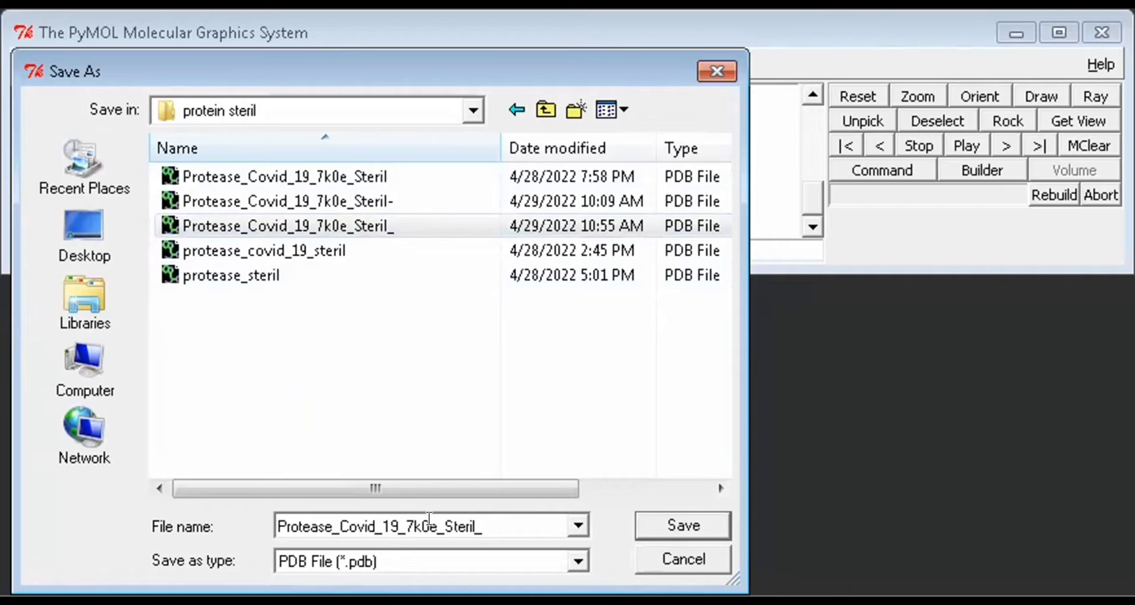
click(406, 520)
key(End)
key(BackSpace)
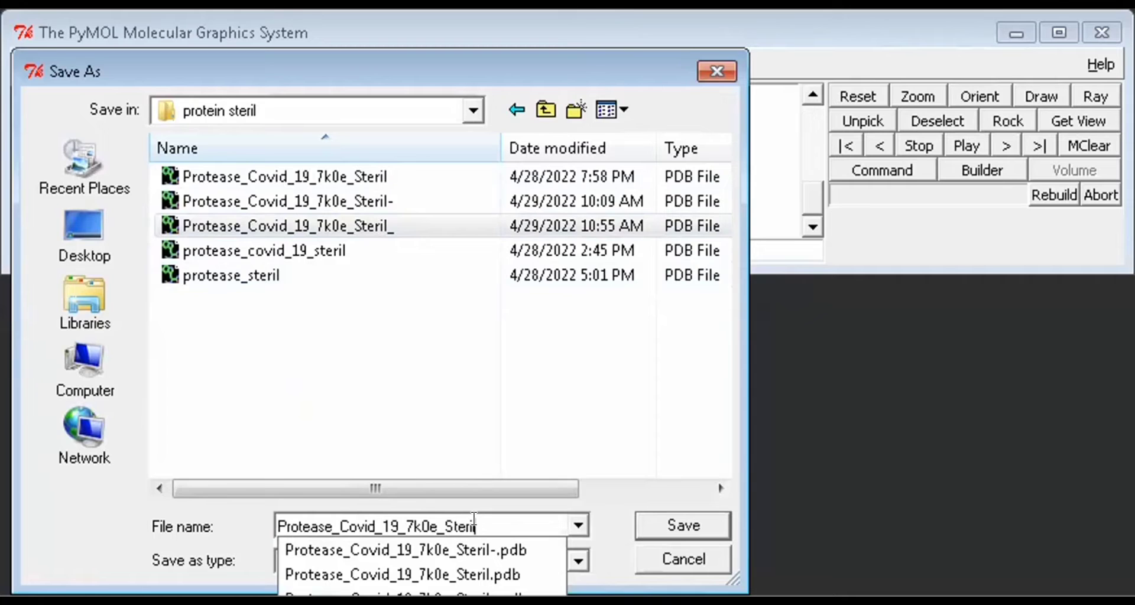
text(--)
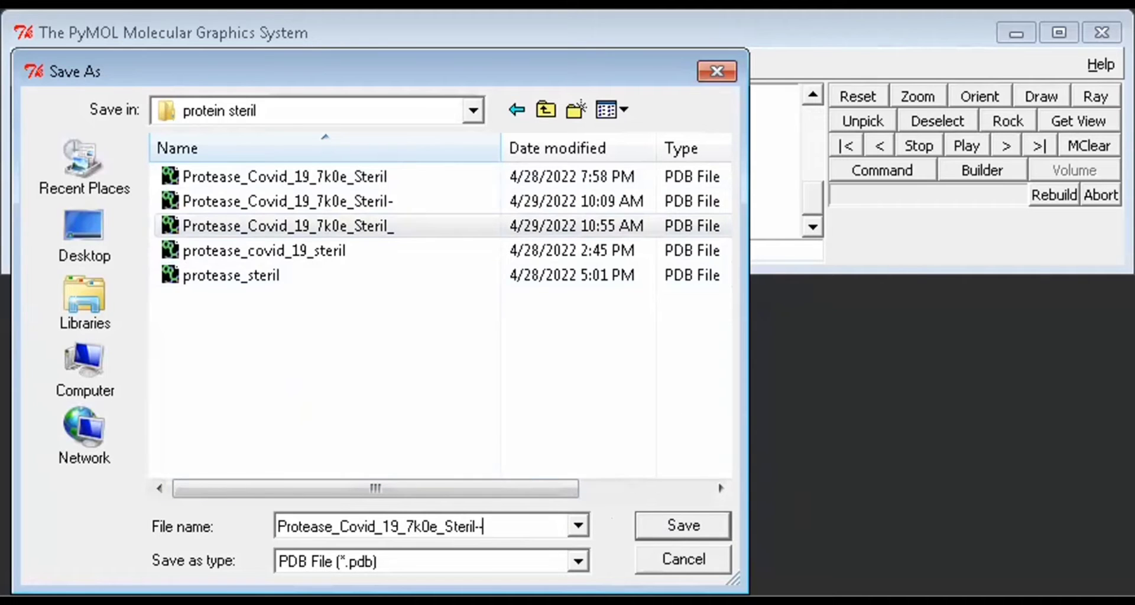
click(675, 523)
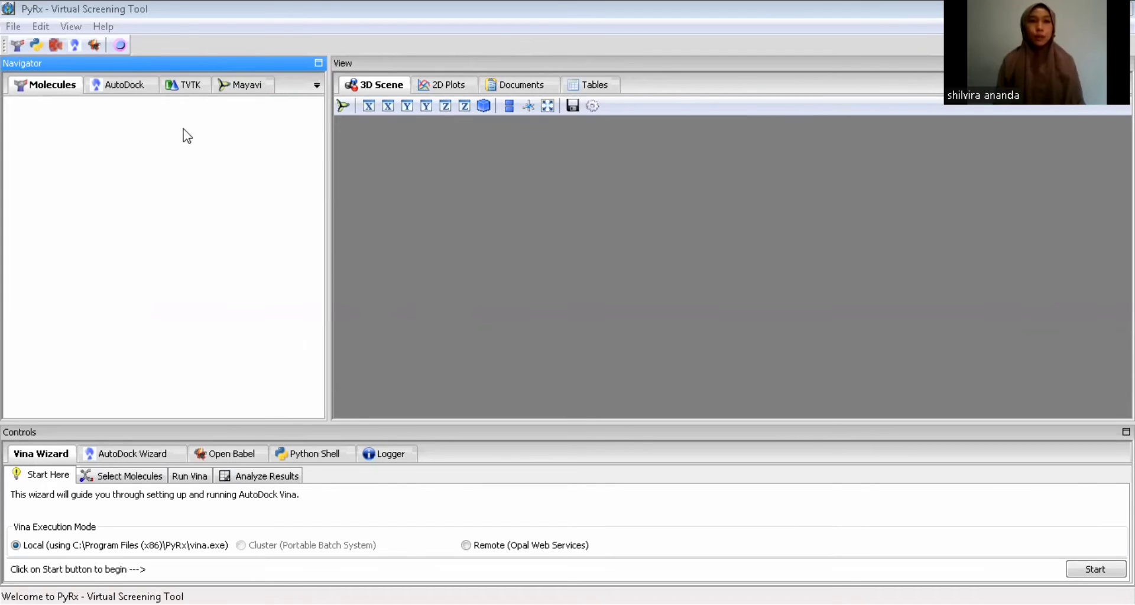
Load the molecule Protease_Covid_19_7k0e_Steril from the APLIKASI PYMOL PYRX folder in Documents
click(12, 27)
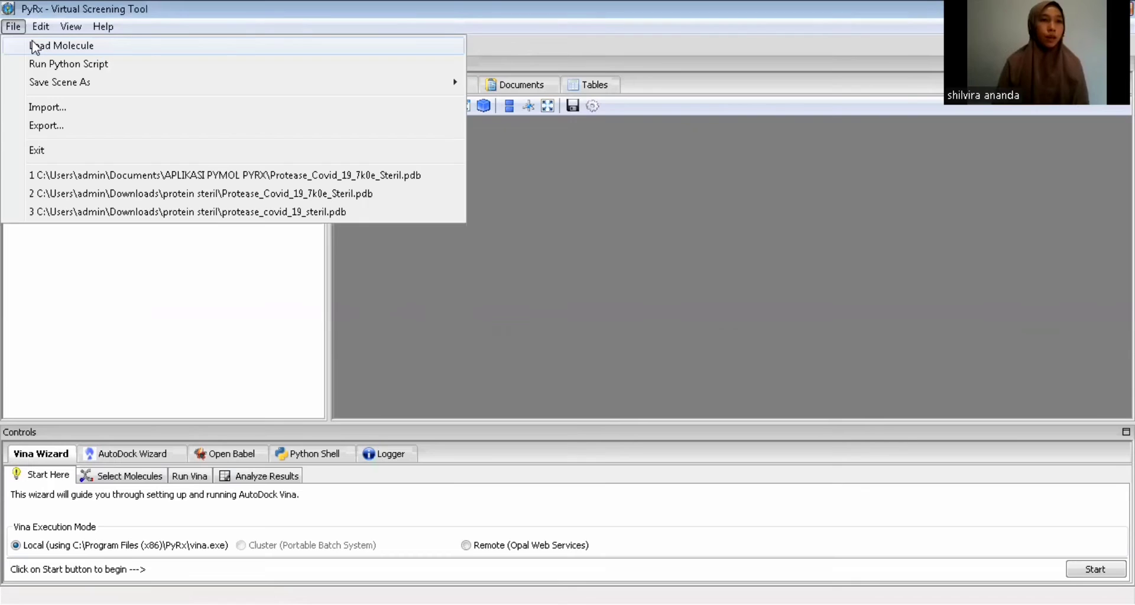
click(62, 46)
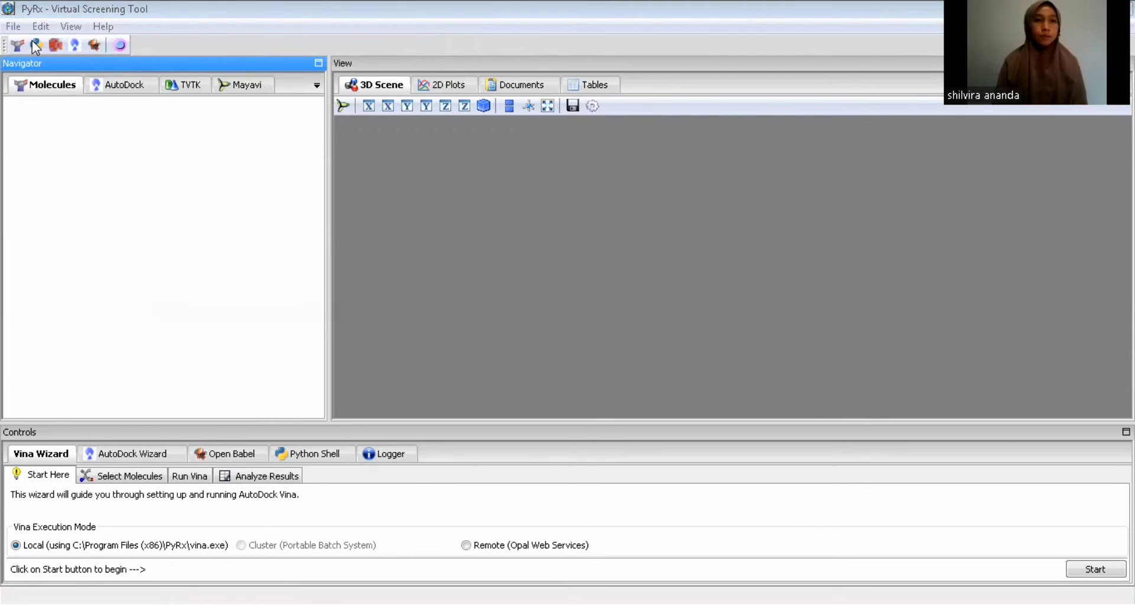
click(33, 45)
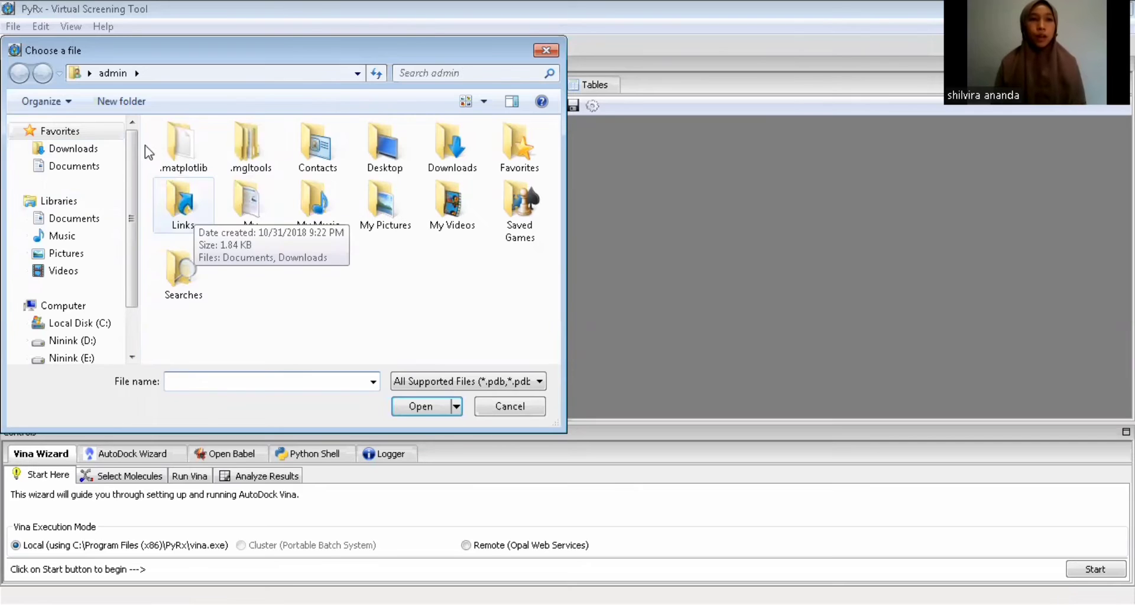
click(101, 219)
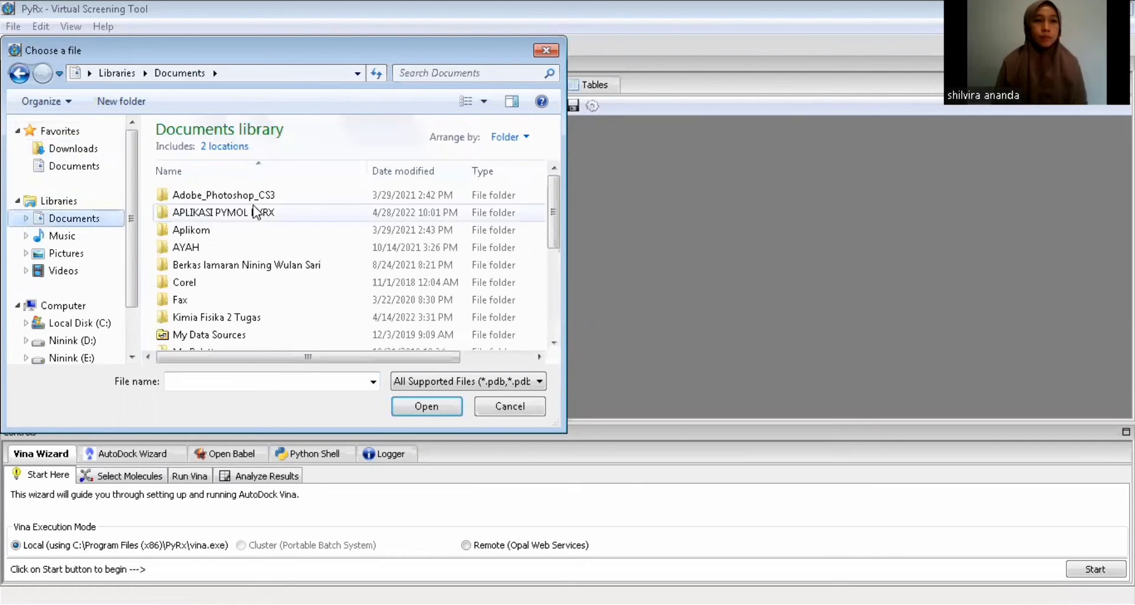
click(256, 212)
double_click(261, 216)
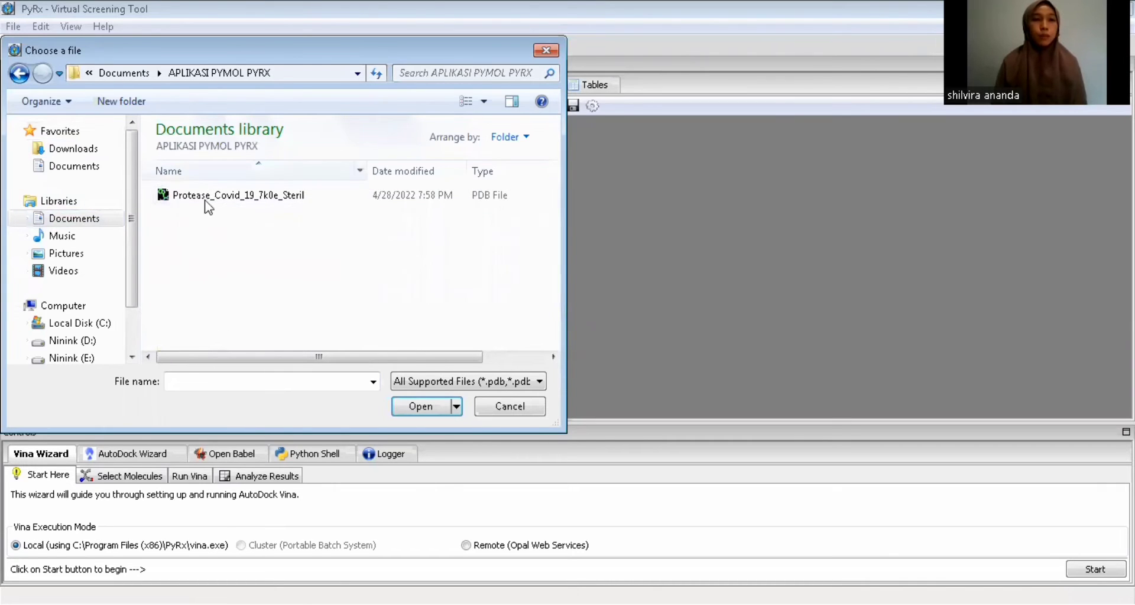
click(276, 203)
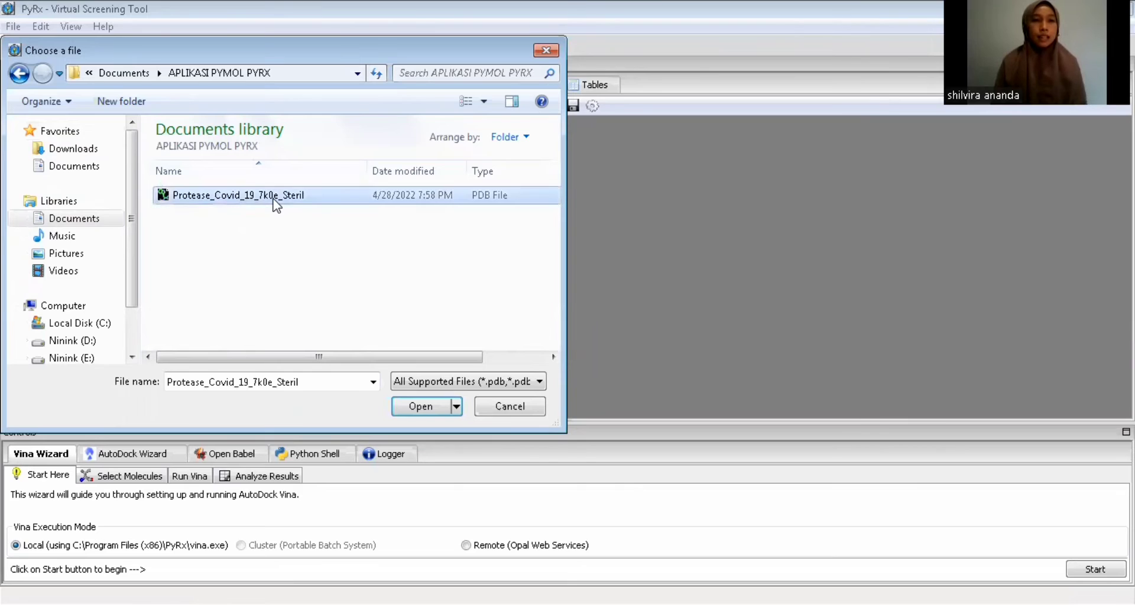
click(399, 408)
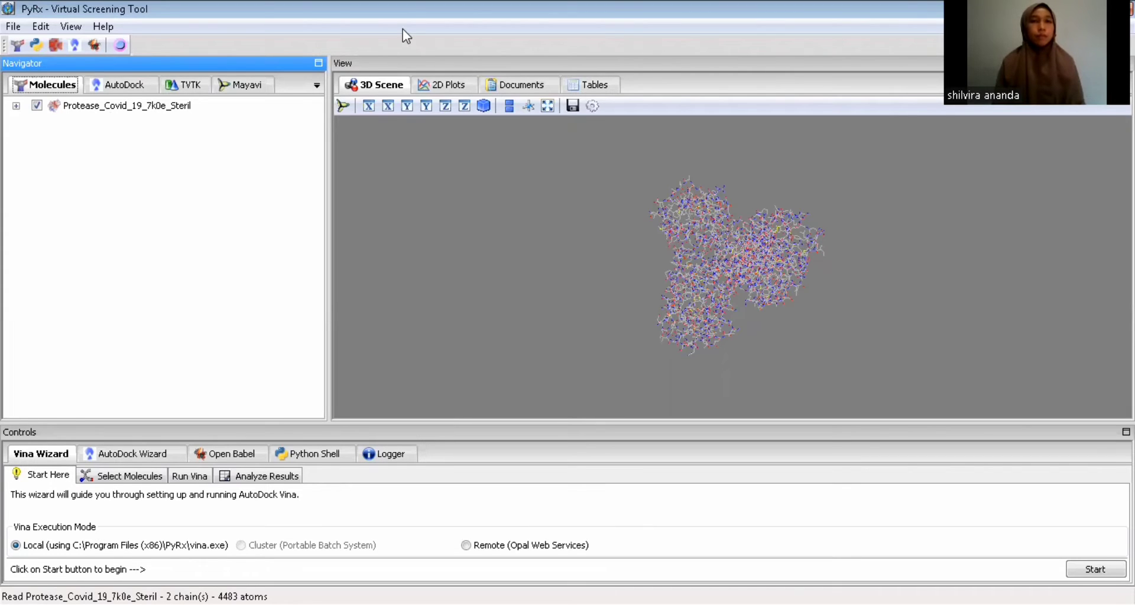
Display the loaded protease as a molecular surface and turn the surface display off again
click(174, 111)
right_click(173, 110)
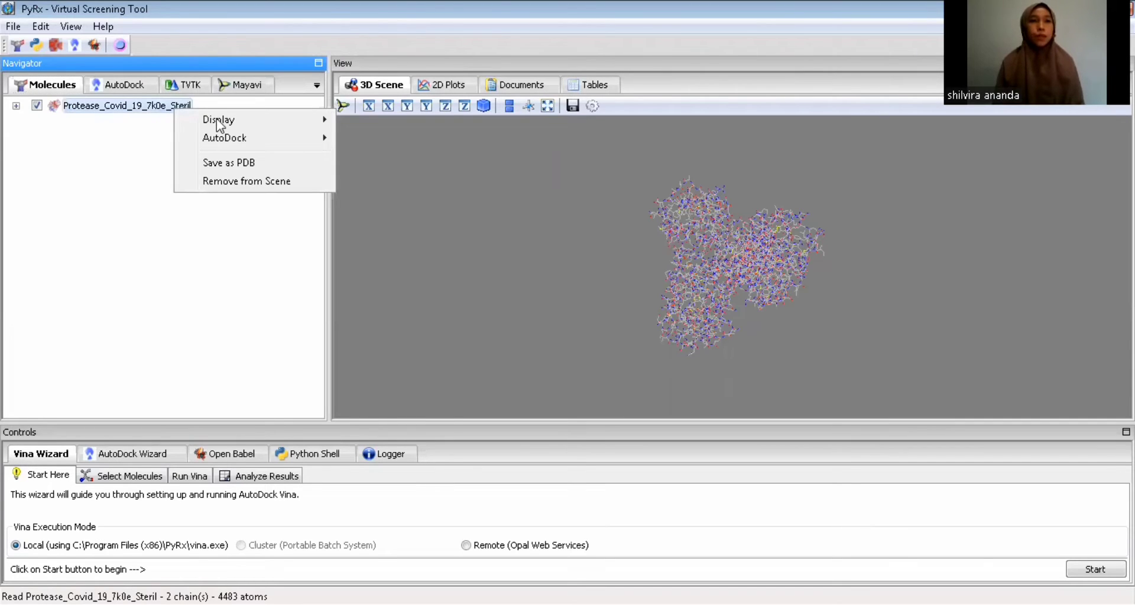
mouse_move(219, 124)
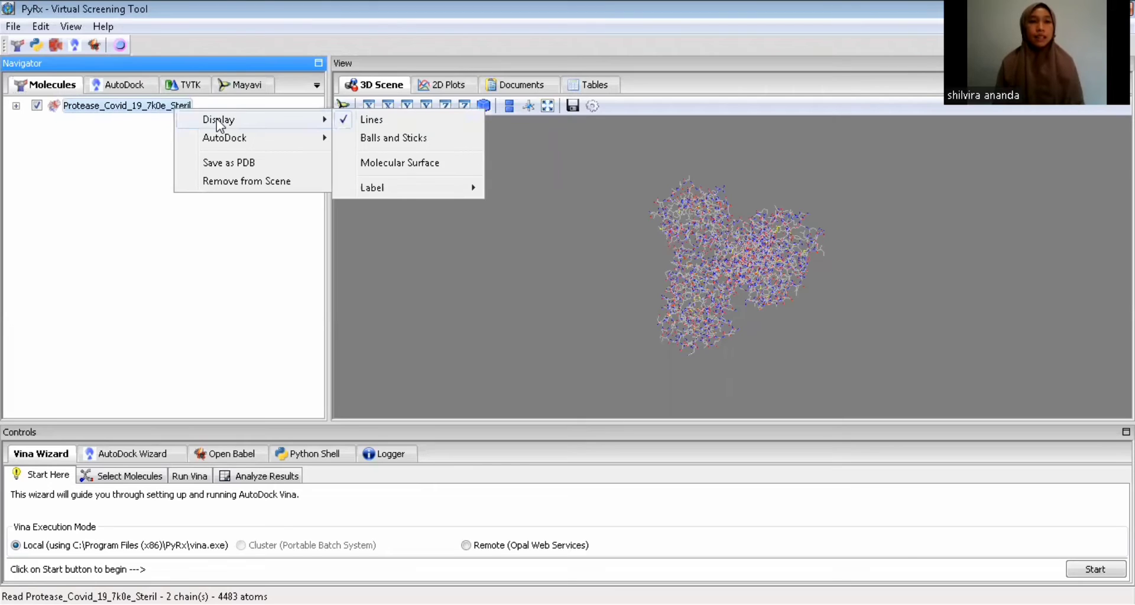
click(381, 167)
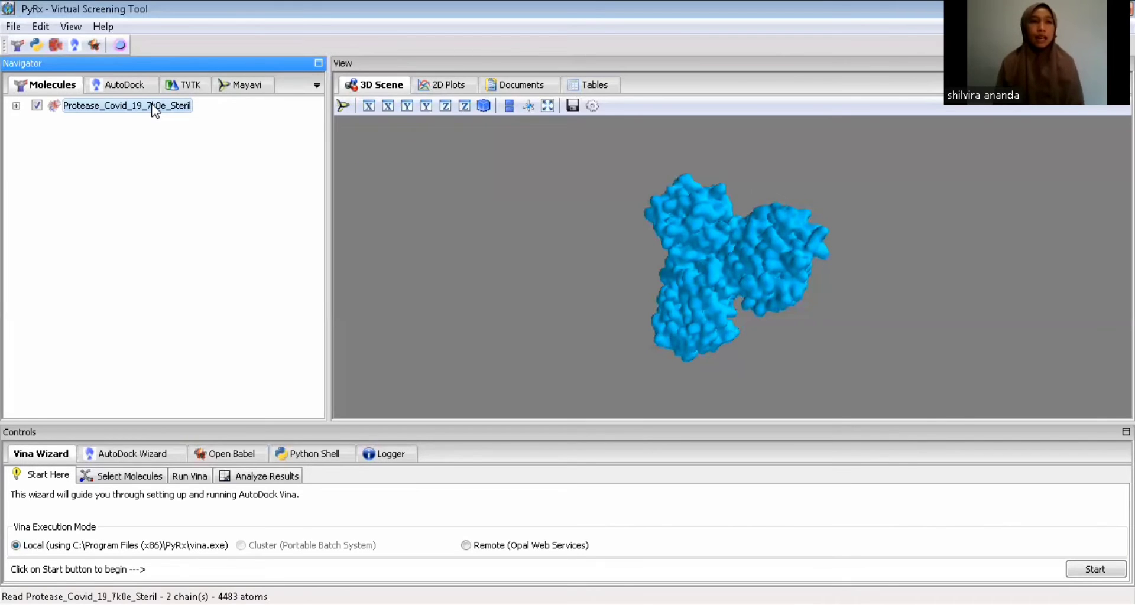
right_click(121, 108)
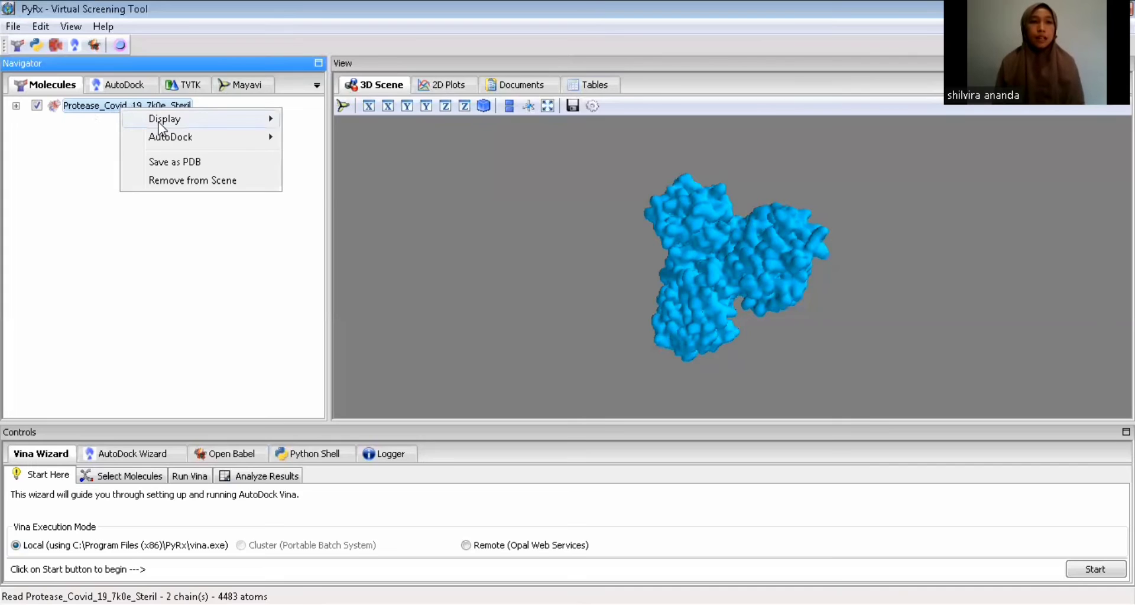
mouse_move(161, 127)
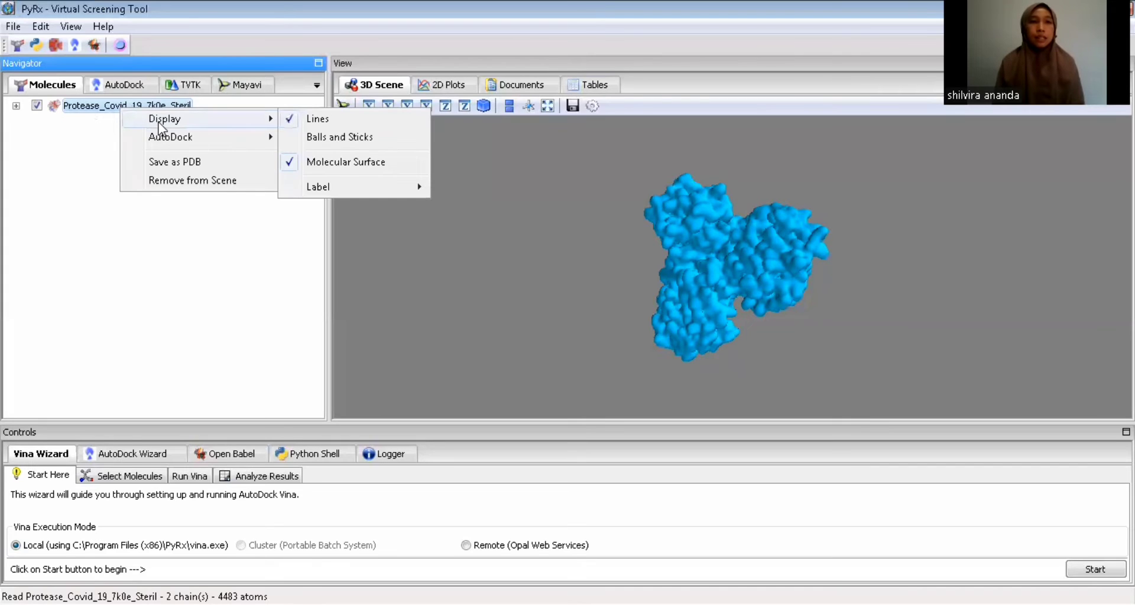
click(313, 164)
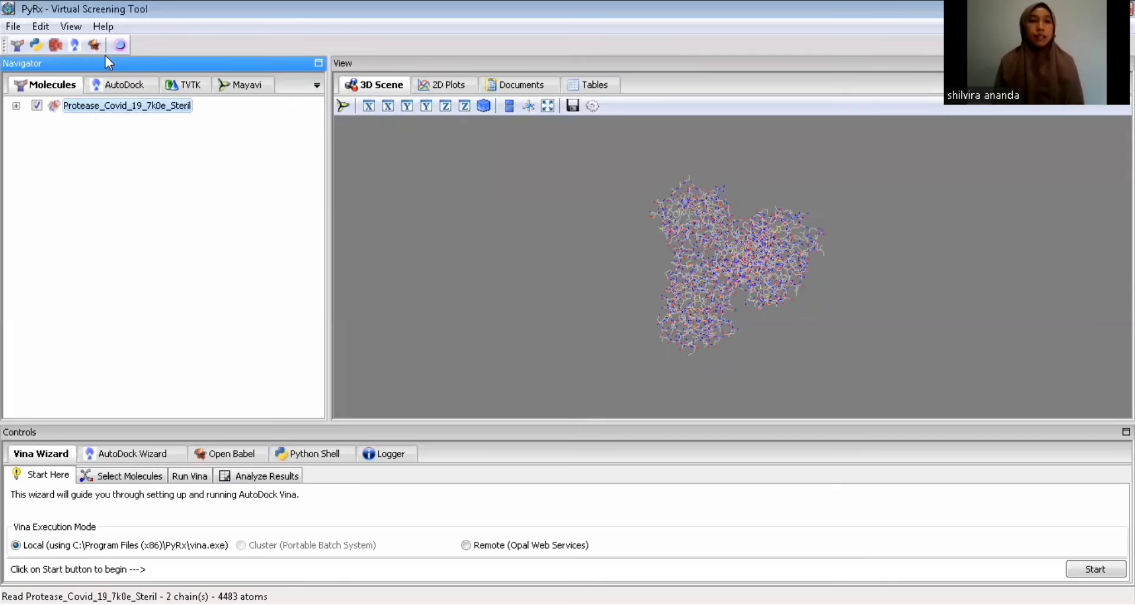
Make the Protease_Covid_19_7k0e_Steril molecule an AutoDock macromolecule and show the AutoDock list of ligands and macromolecules
right_click(132, 98)
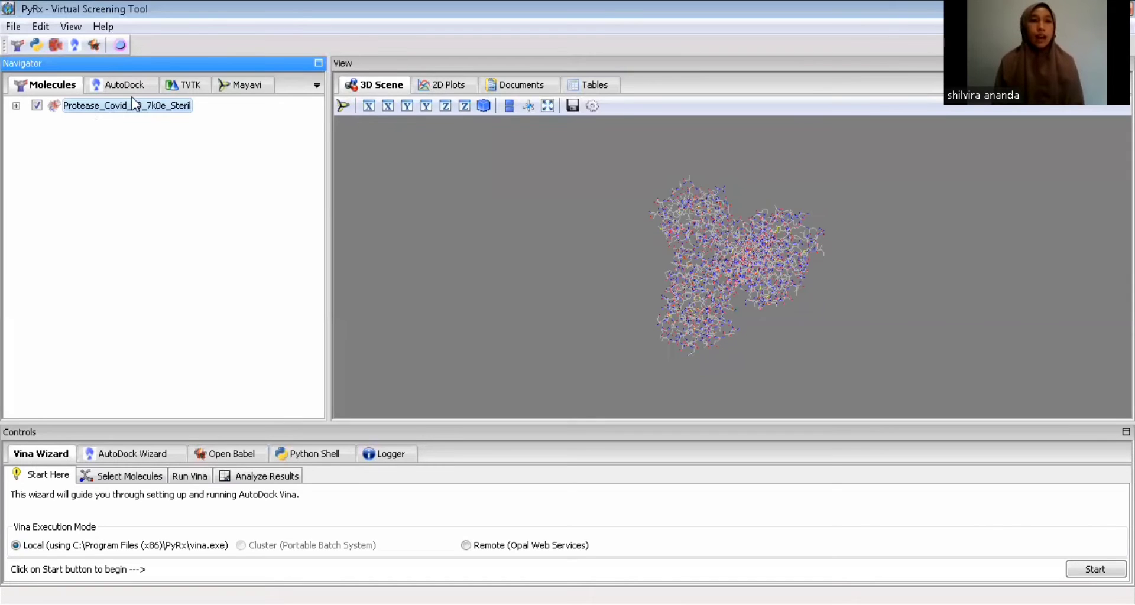
right_click(95, 107)
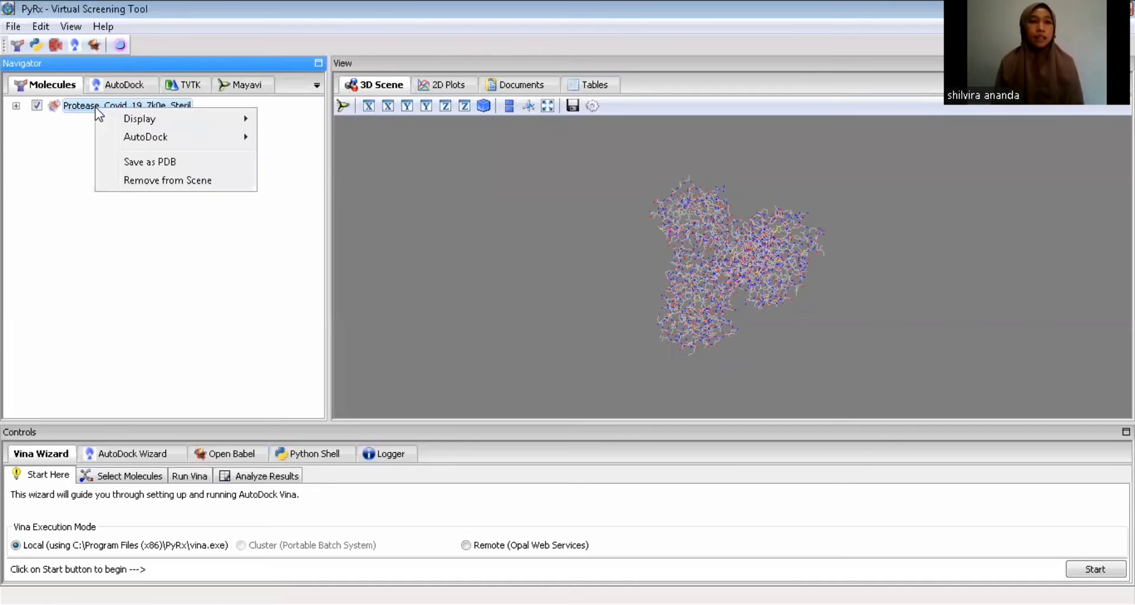
mouse_move(140, 137)
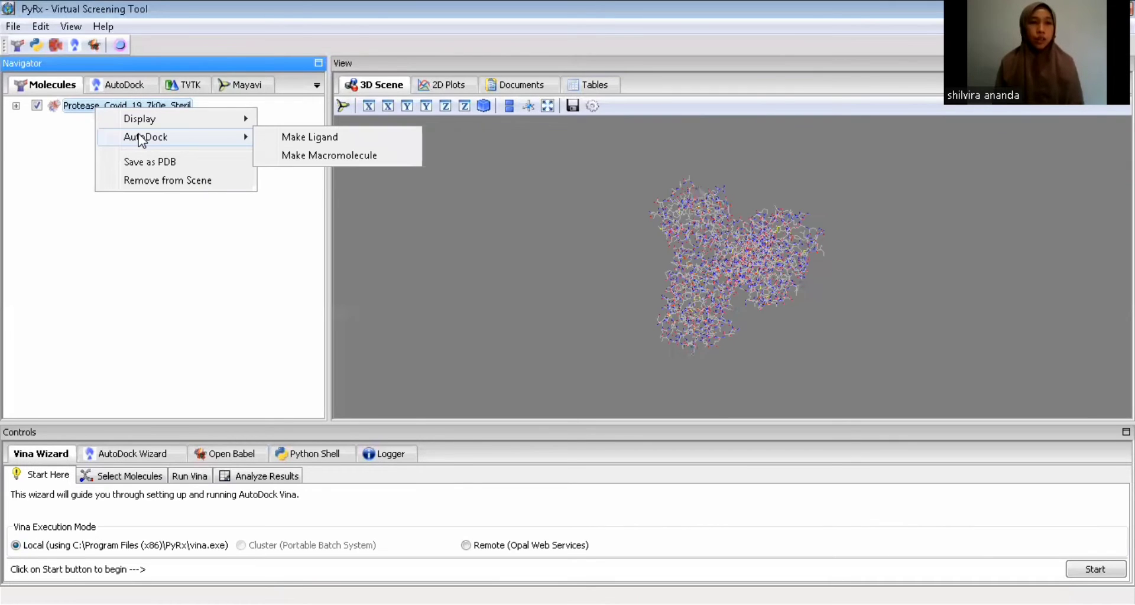
click(298, 156)
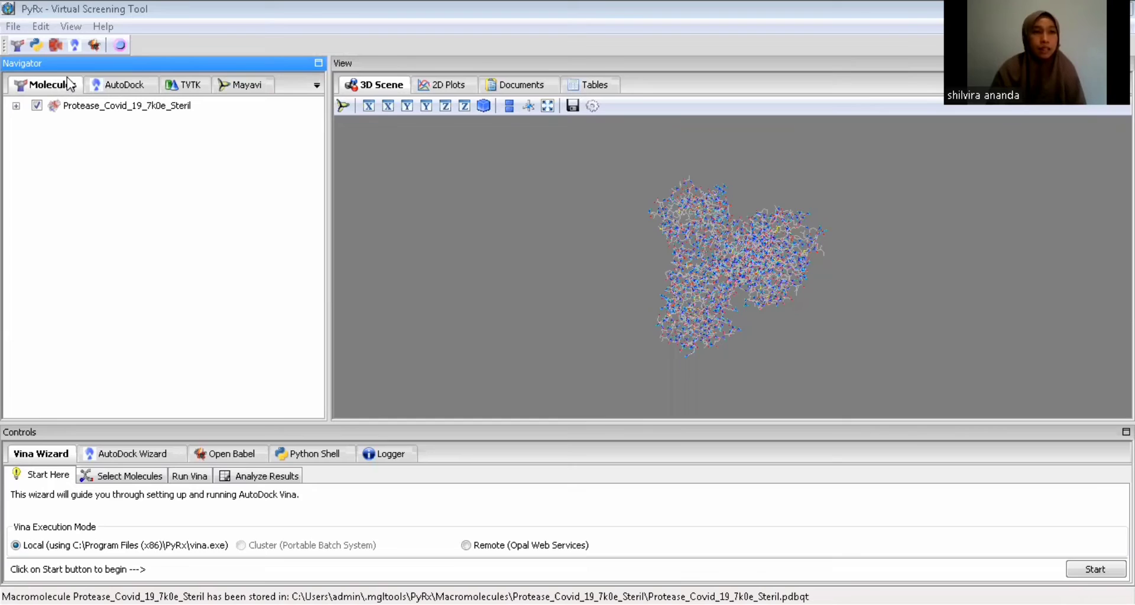
click(140, 88)
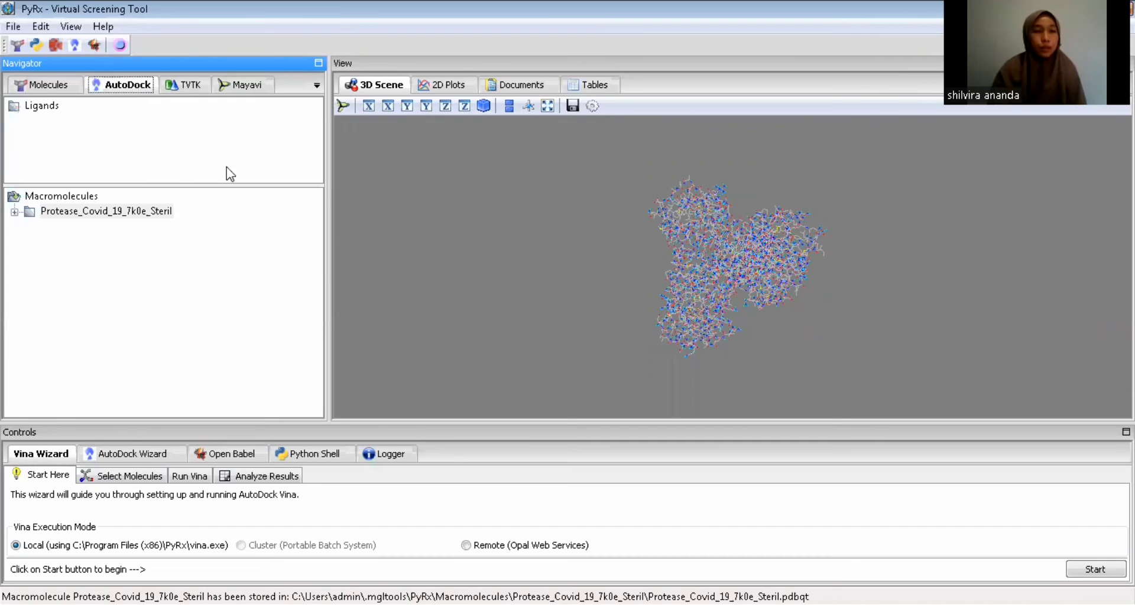
Import the ligand file Conformer3D_CID_5282102 from the Downloads folder into Open Babel
click(231, 454)
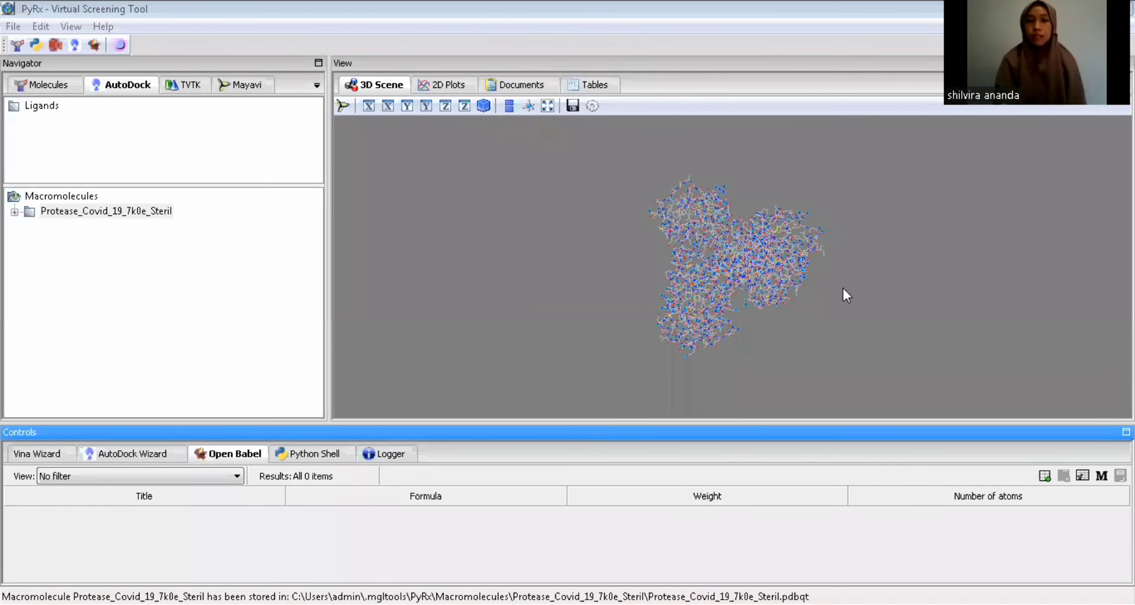
click(1045, 477)
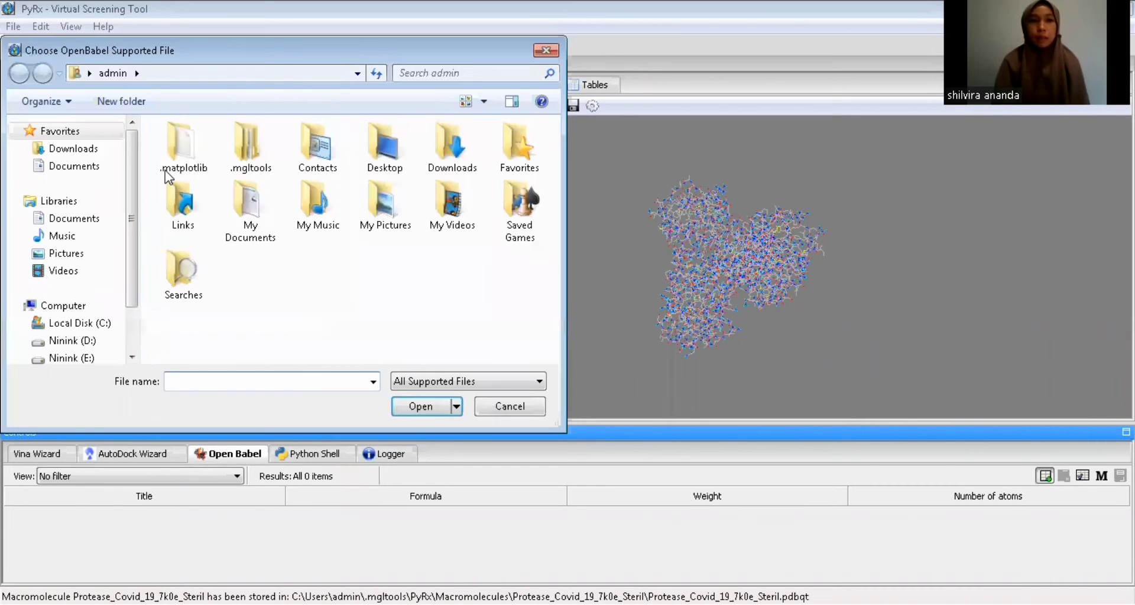
click(73, 149)
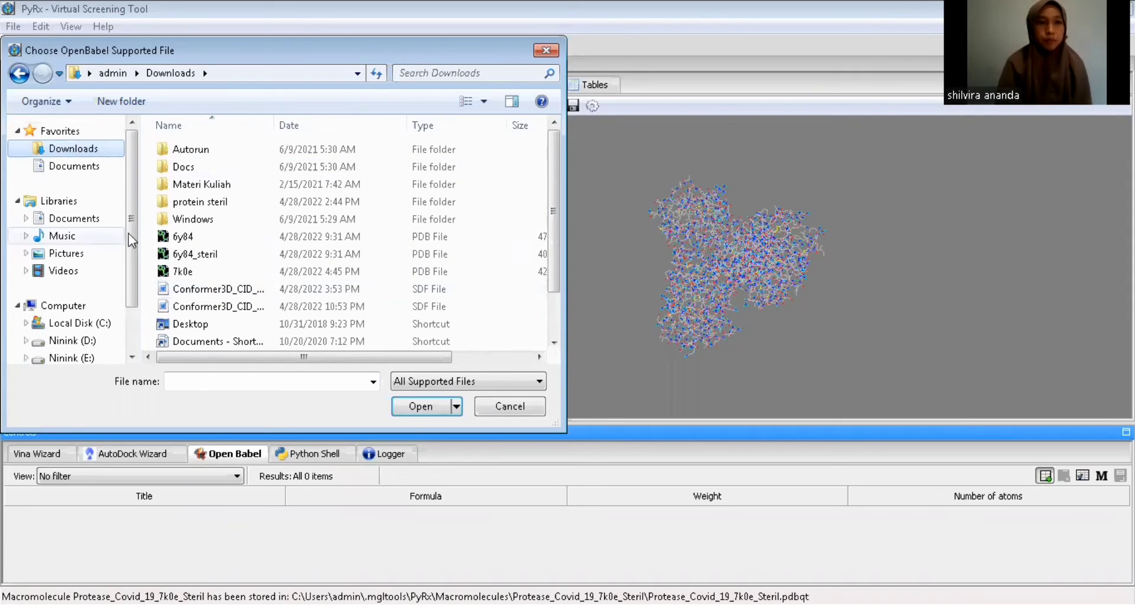
scroll(121, 246, down, 1)
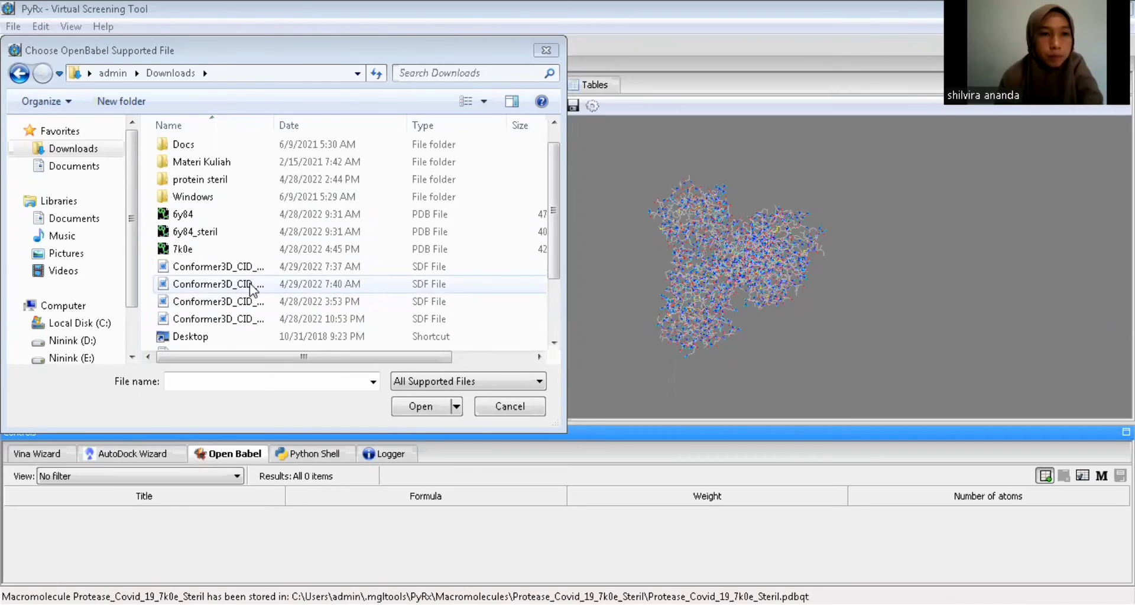
click(253, 303)
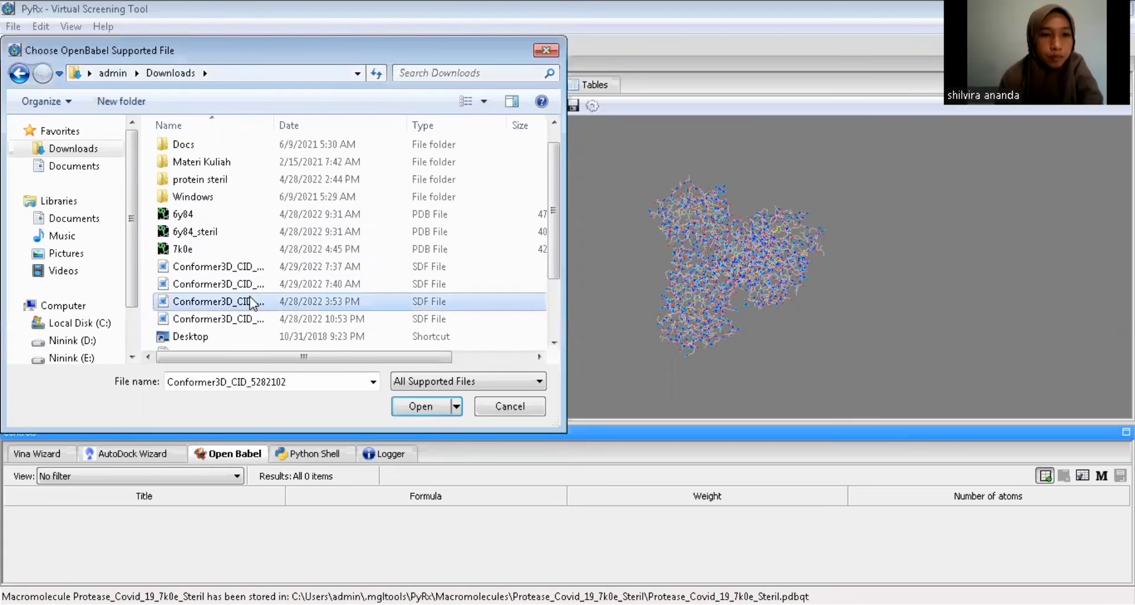
click(433, 407)
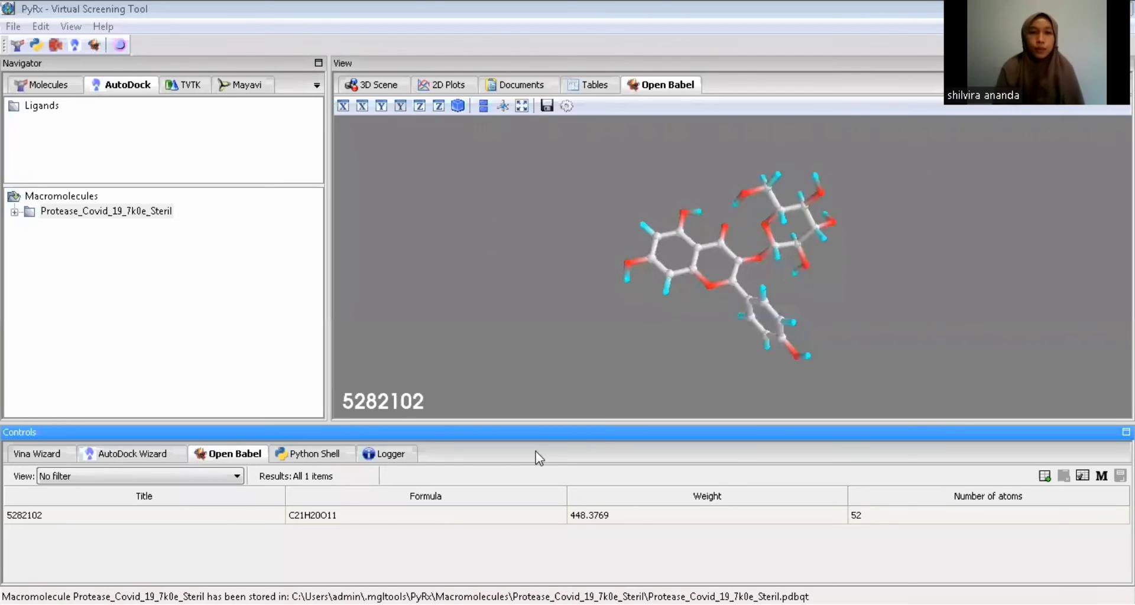
Minimize the energy of all imported compounds and convert them all to AutoDock ligands in pdbqt format
click(367, 515)
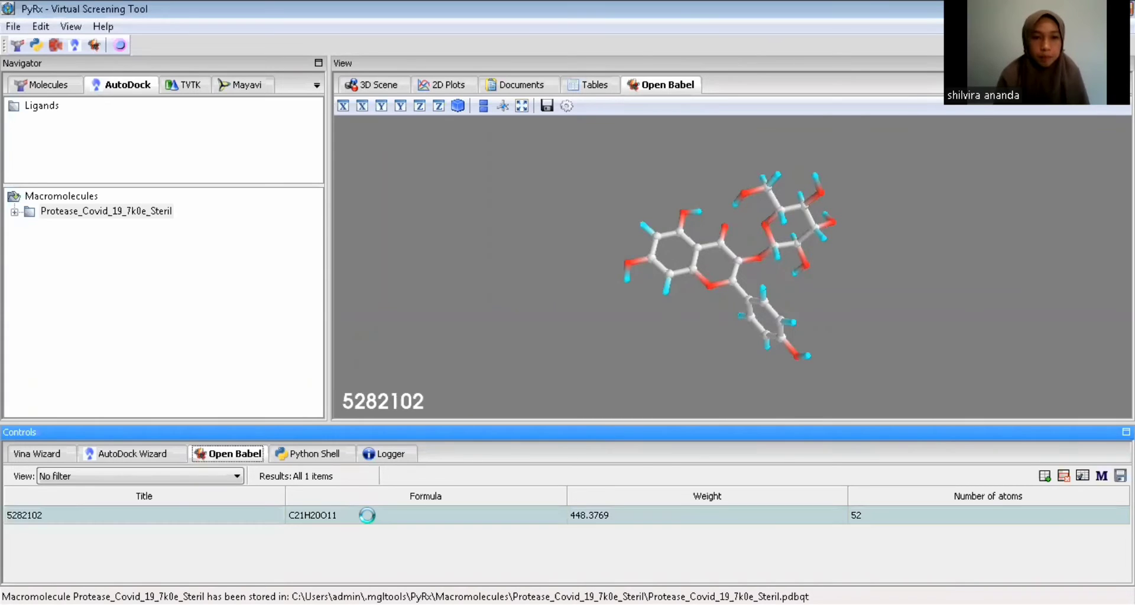
right_click(367, 516)
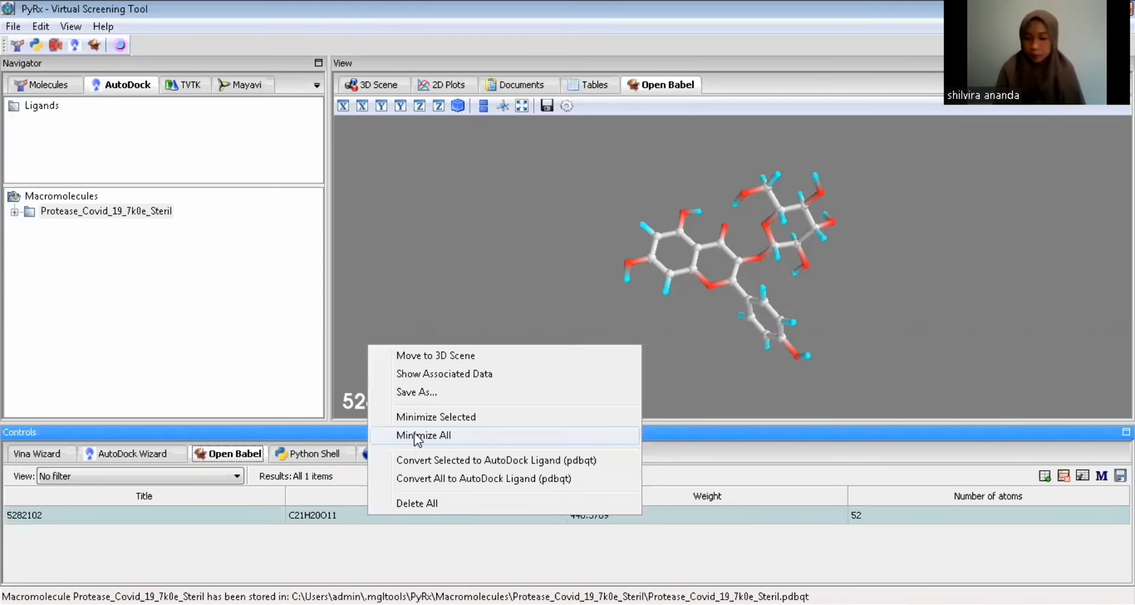
click(417, 437)
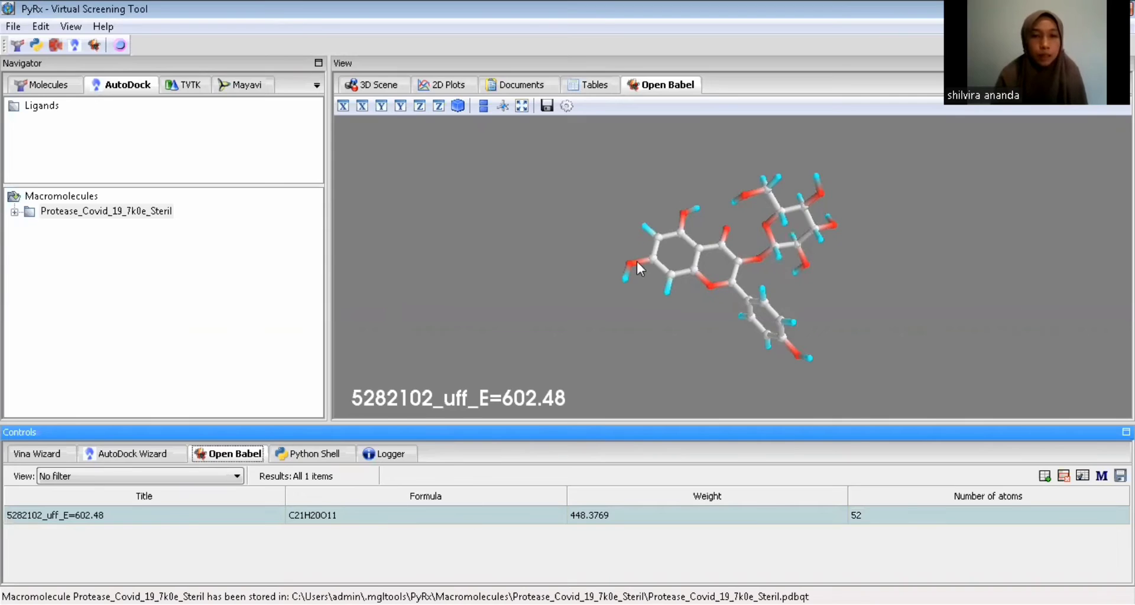
right_click(367, 510)
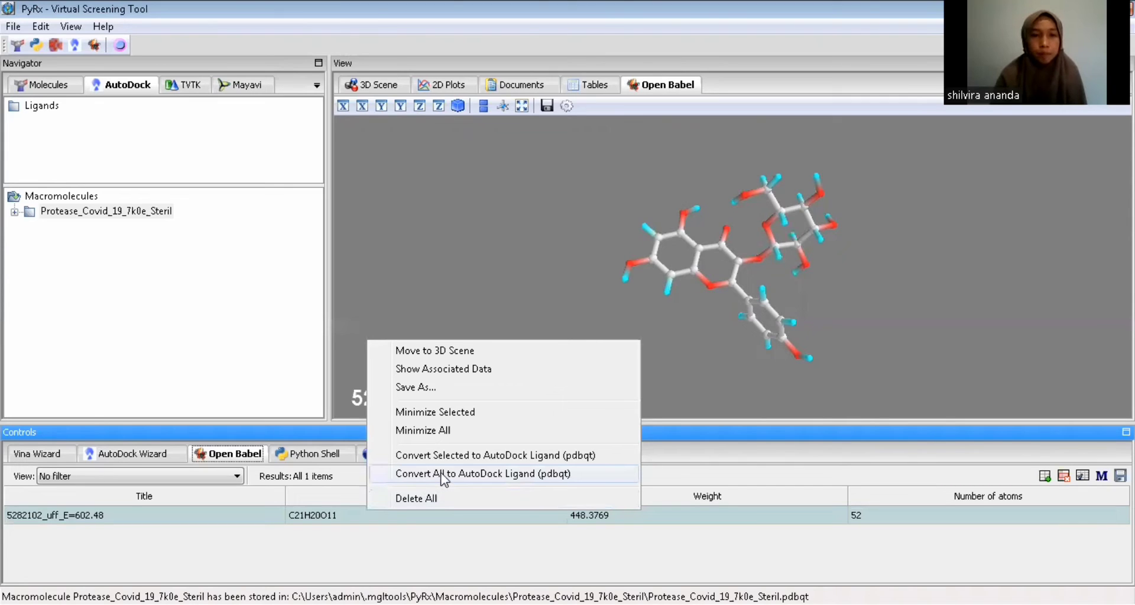
click(441, 473)
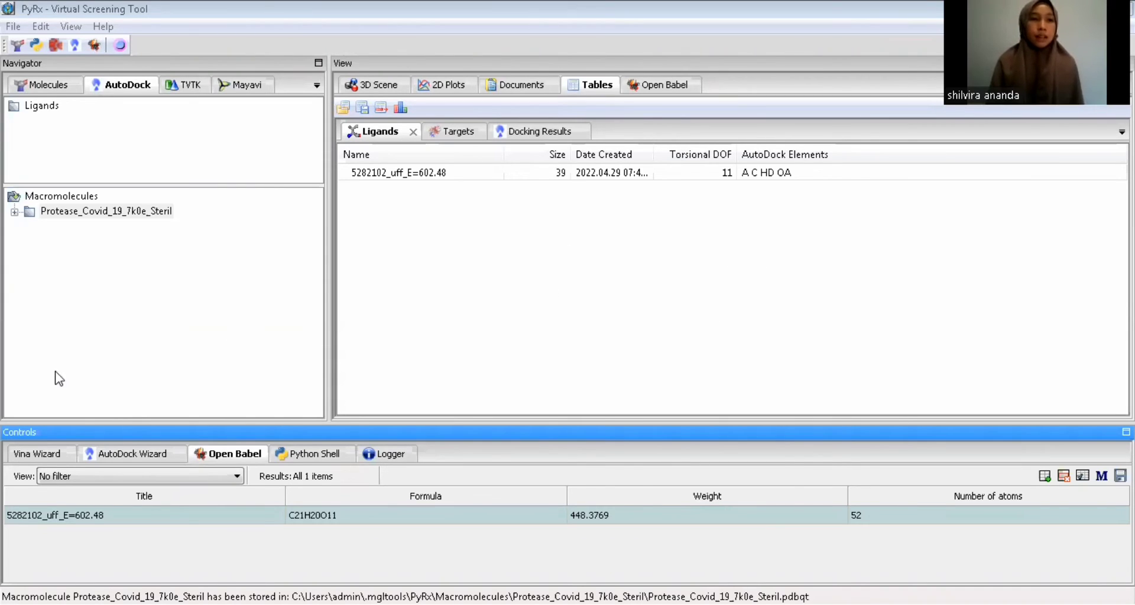
Run a local Vina docking of the minimized 5282102 ligand against Protease_Covid_19_7k0e_Steril, keeping the default search space and exhaustiveness
click(47, 458)
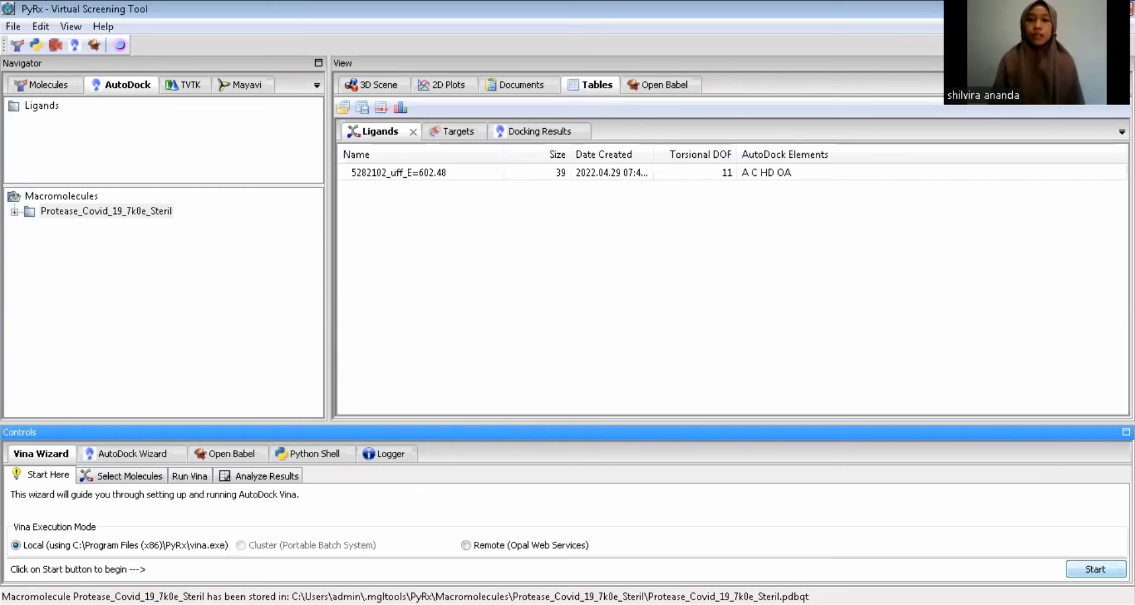
click(1095, 570)
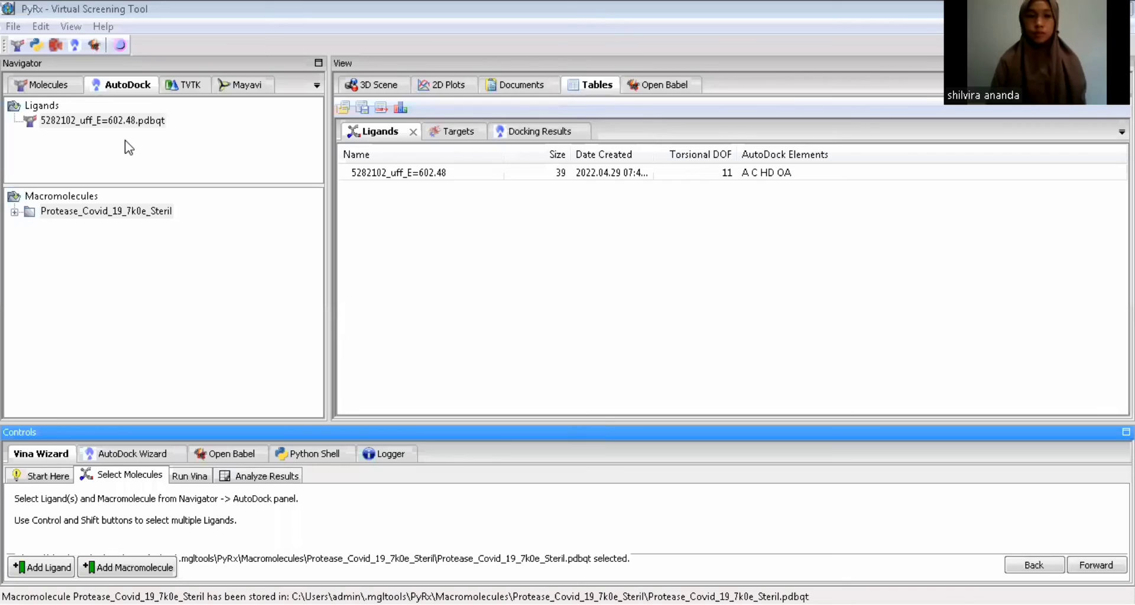
click(1093, 569)
click(1090, 566)
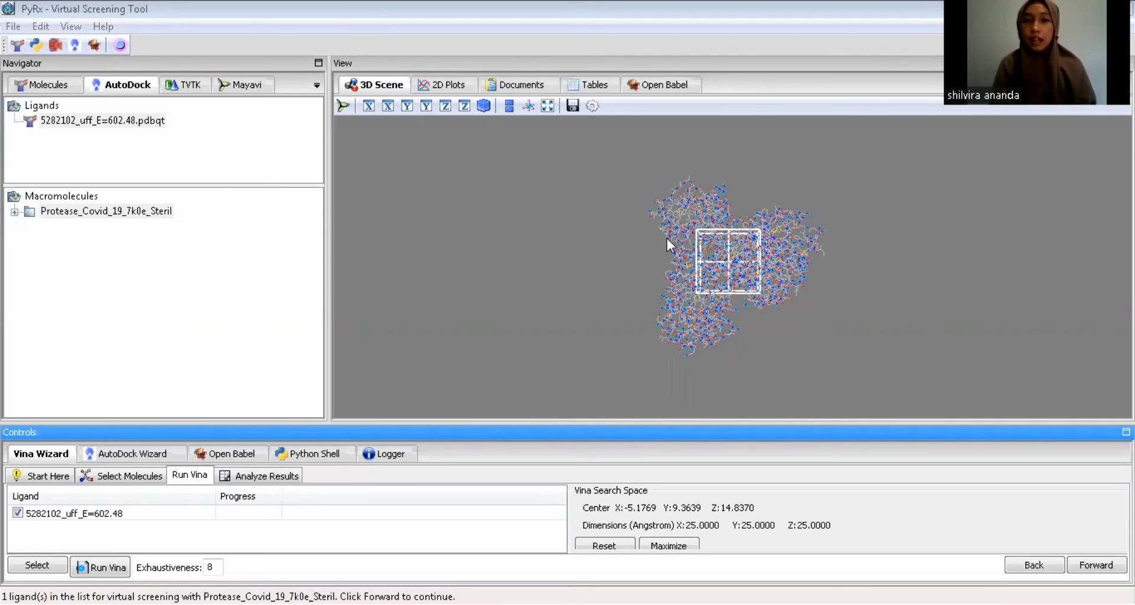
click(1096, 567)
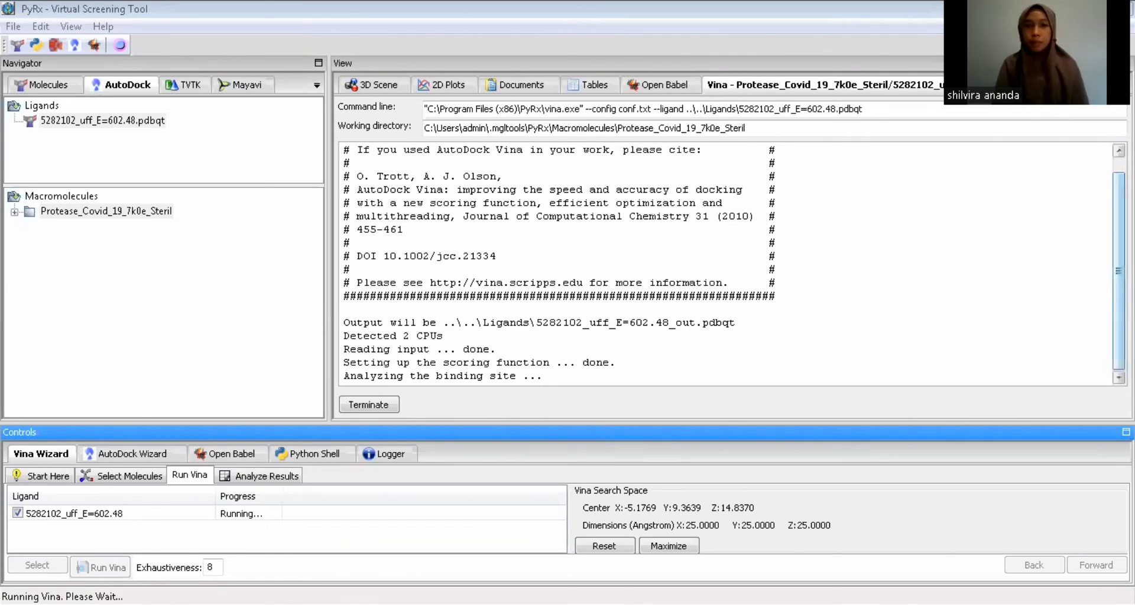
click(1118, 355)
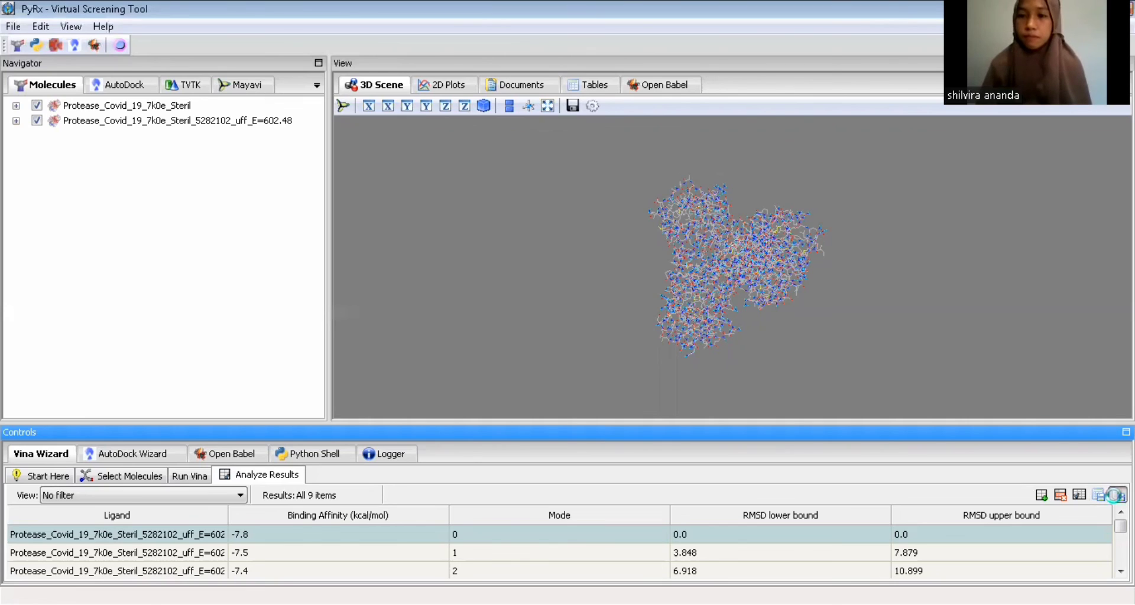
Save the selected docking result as the SDF file "Binding Affinity Protease 7k0e dengan Senyawa Aktif Kaempferol-" in the Documents folder APLIKASI PYMOL PYRX
click(1114, 495)
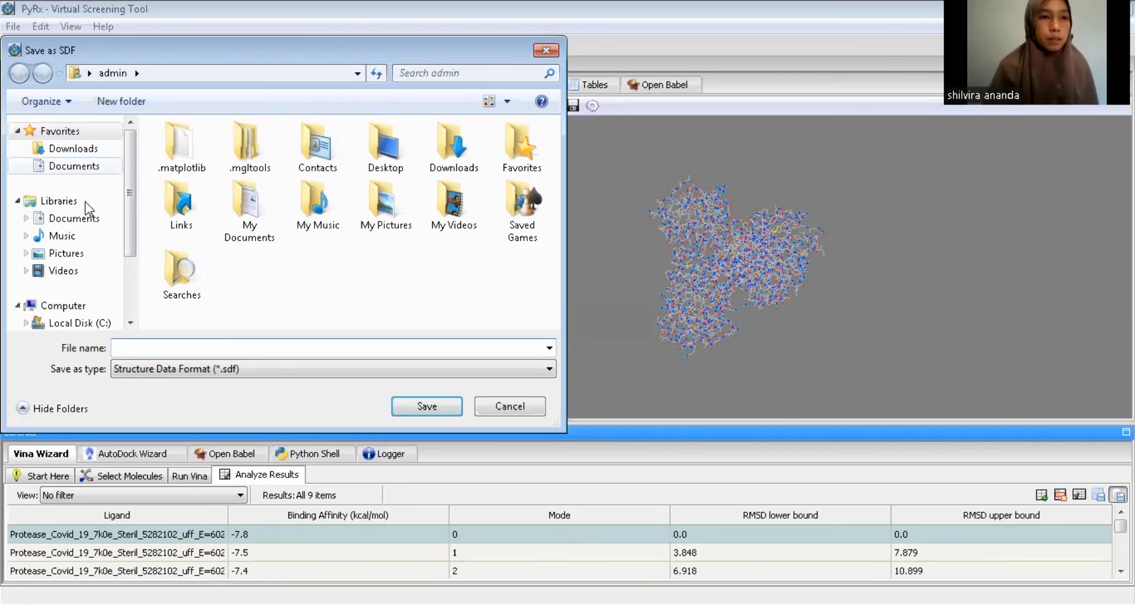
click(88, 220)
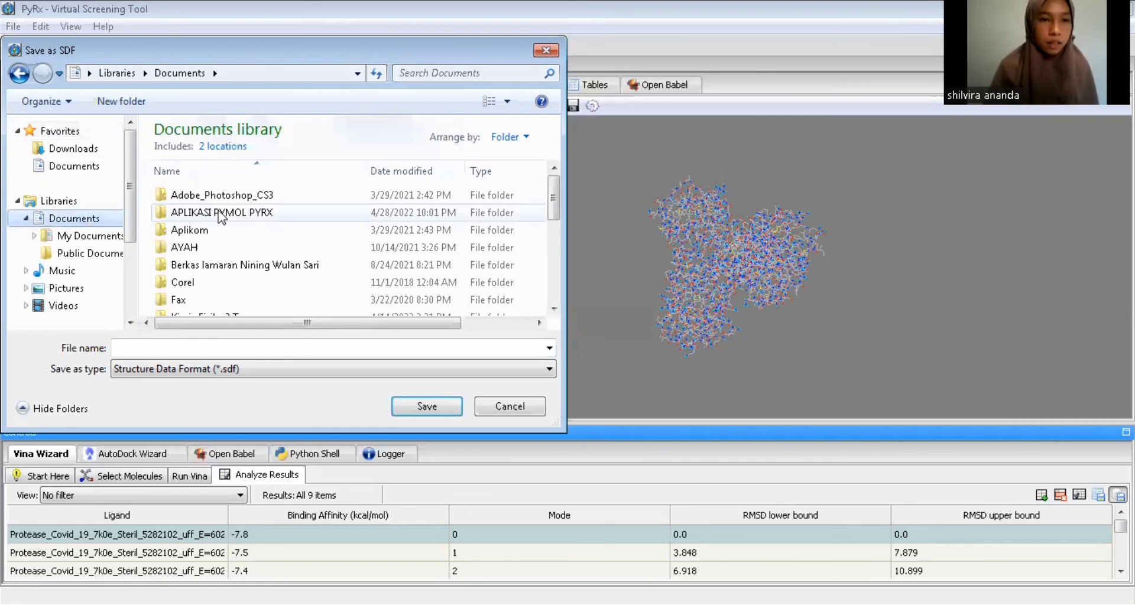
double_click(221, 212)
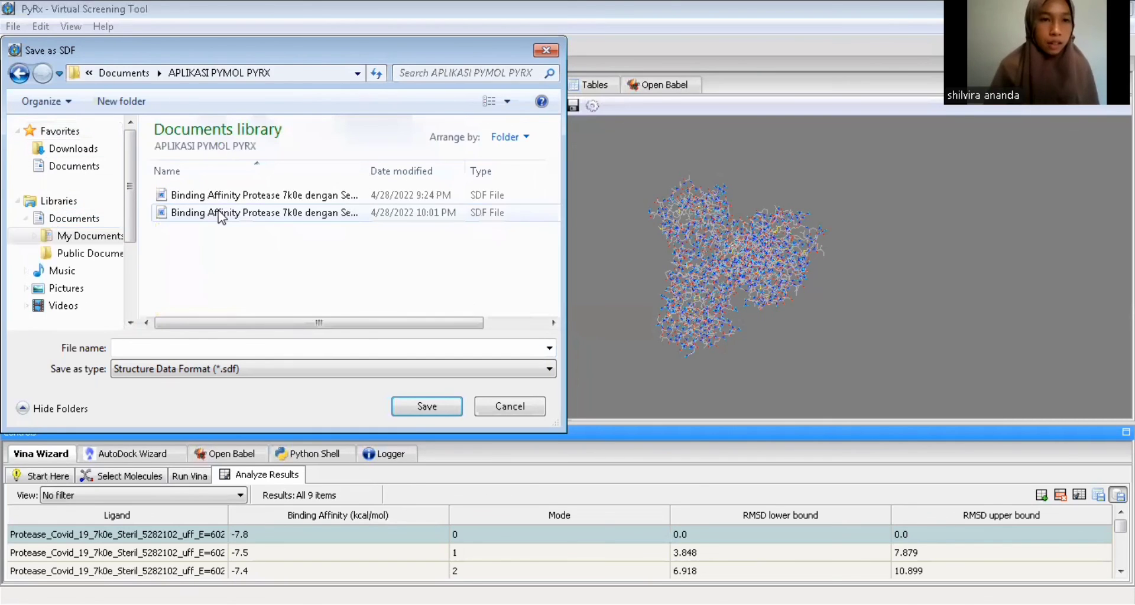
click(203, 347)
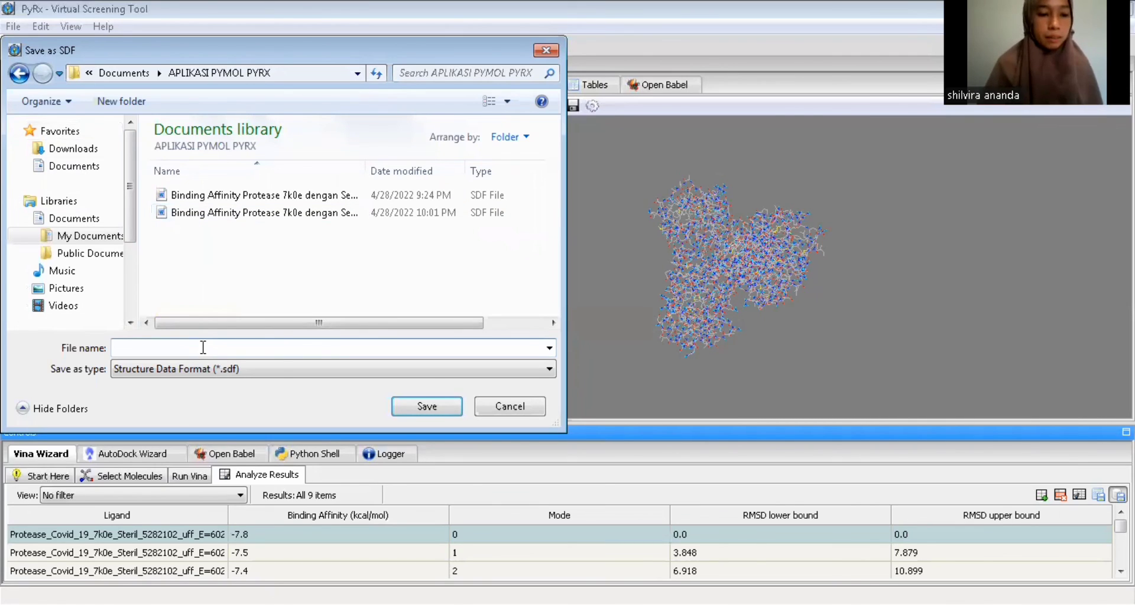
text(binding)
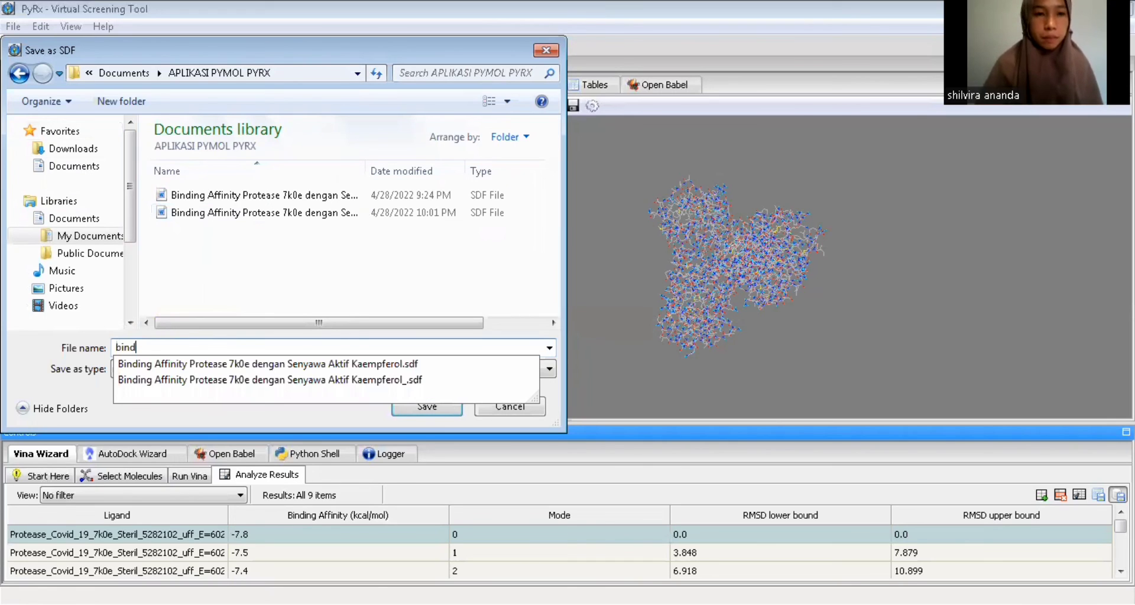
click(379, 359)
click(422, 347)
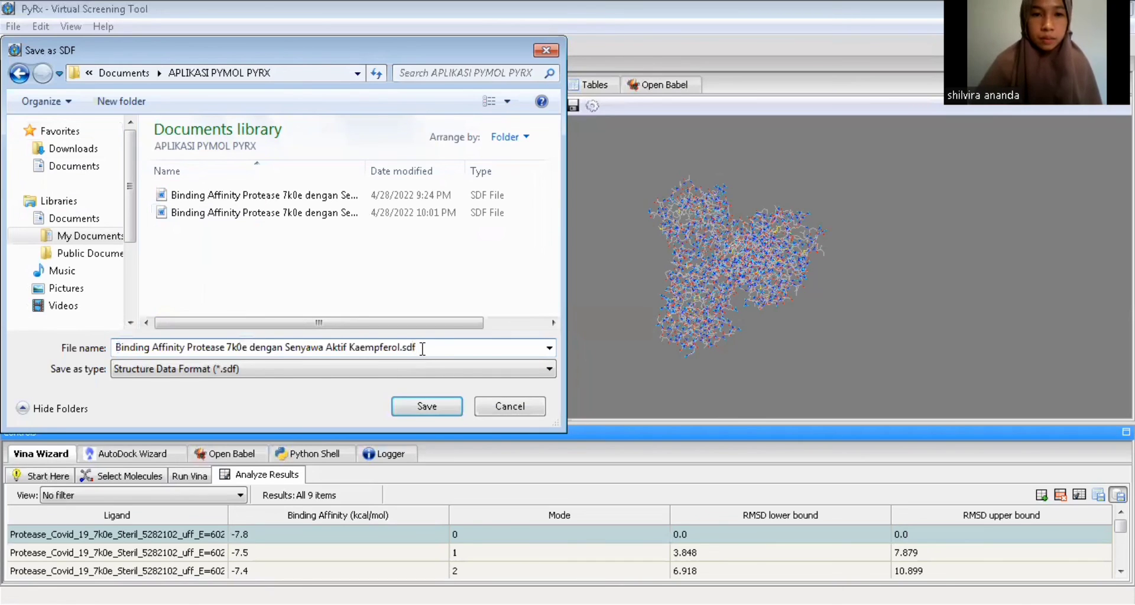
key(BackSpace)
key(BackSpace)
key(BackSpace)
key(BackSpace)
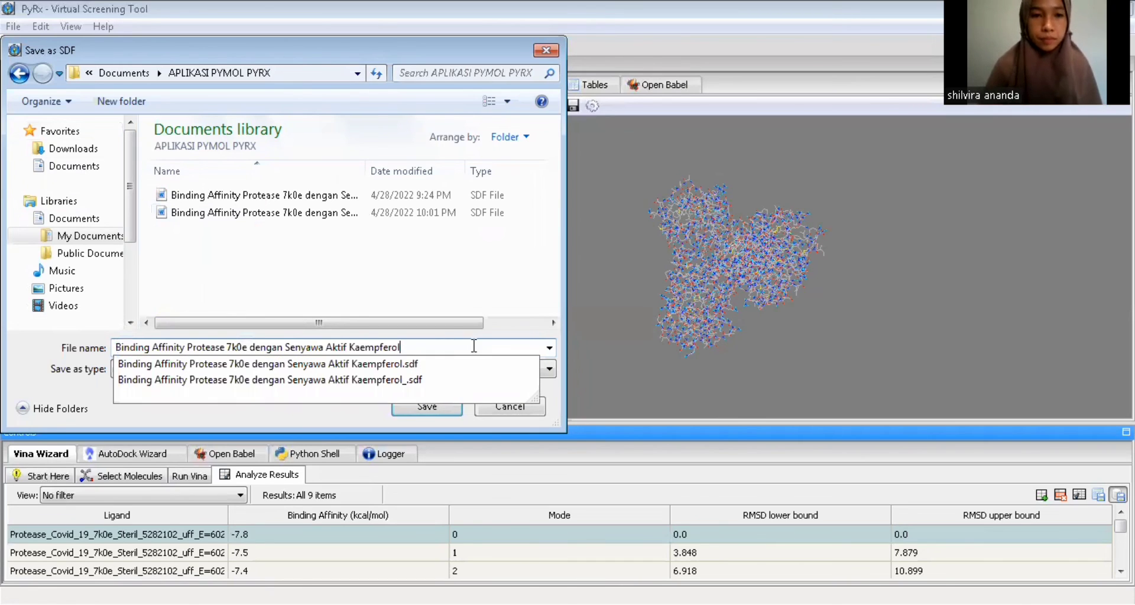
text(-)
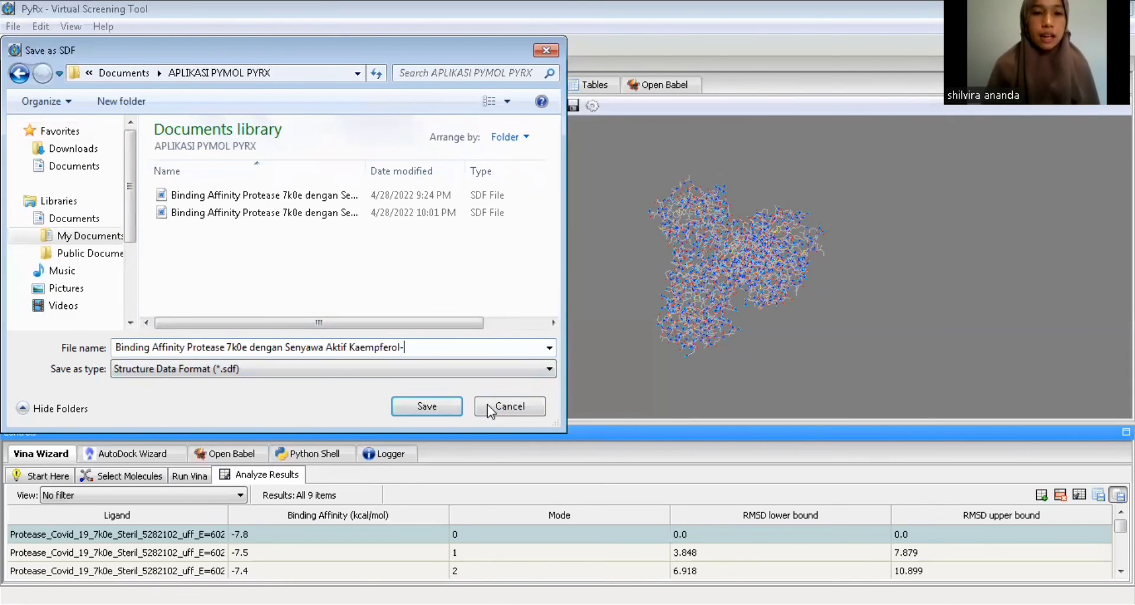
click(428, 408)
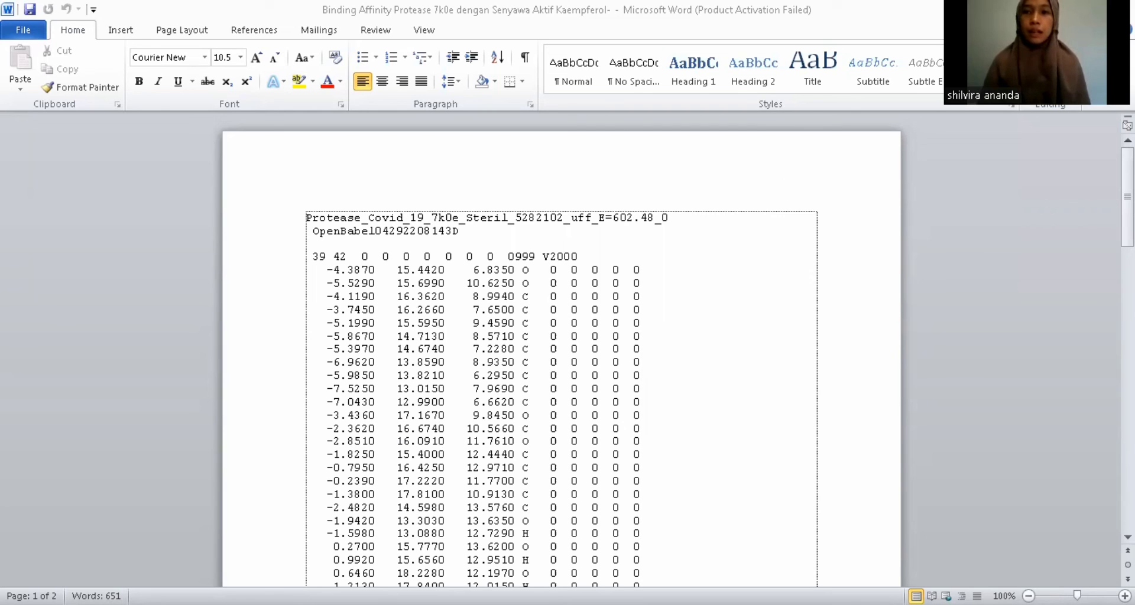
Review the atom coordinates and bond table of the saved Kaempferol docking file in Microsoft Word, returning to its beginning
scroll(561, 355, down, 15)
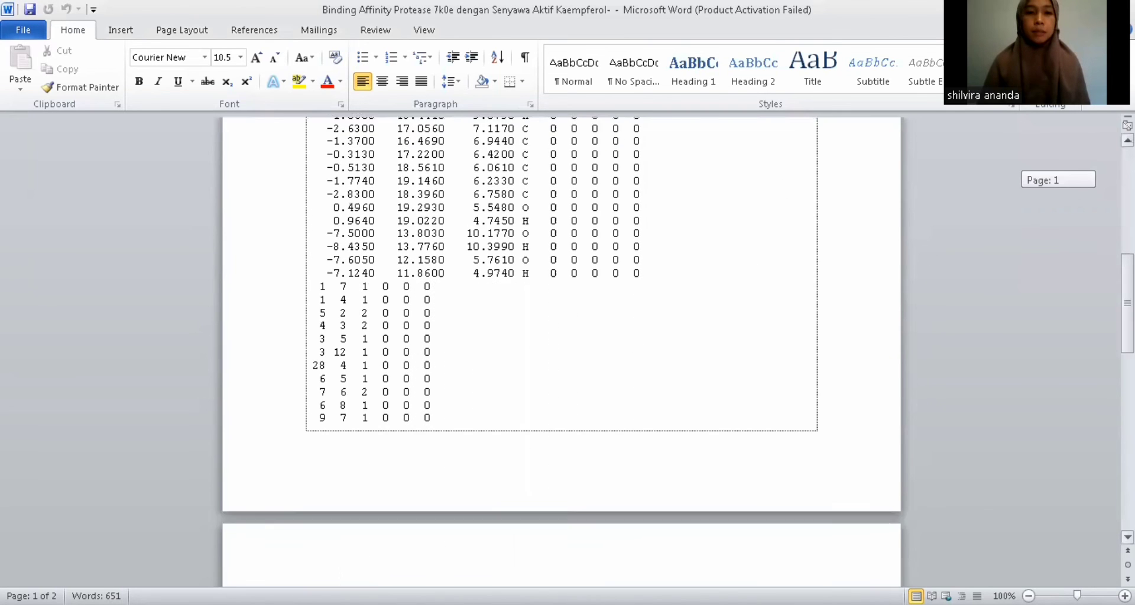
scroll(561, 355, down, 10)
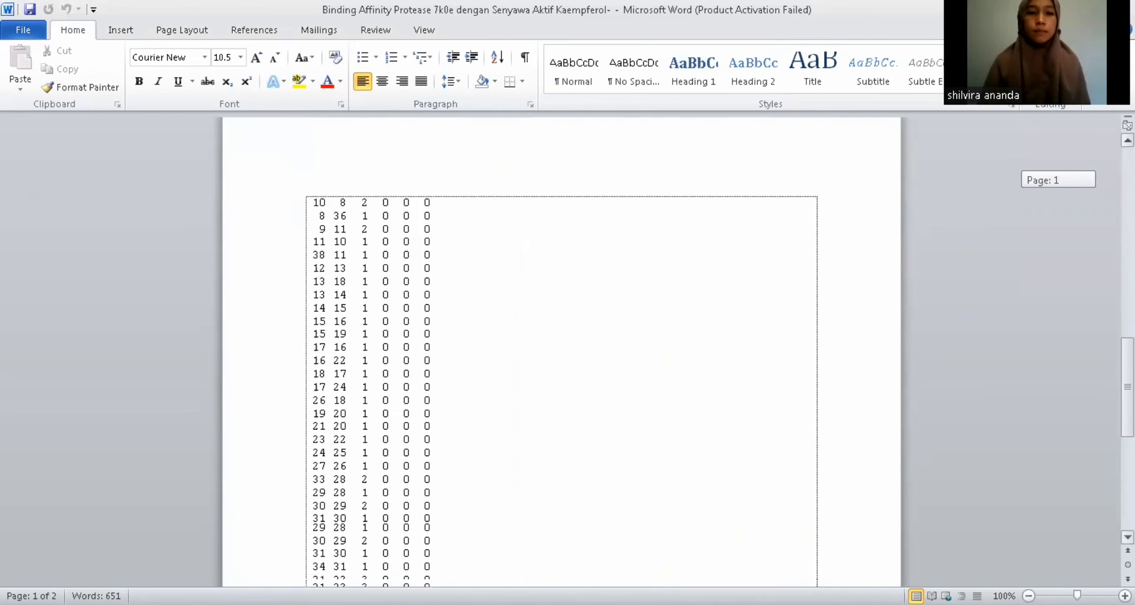
scroll(562, 354, up, 10)
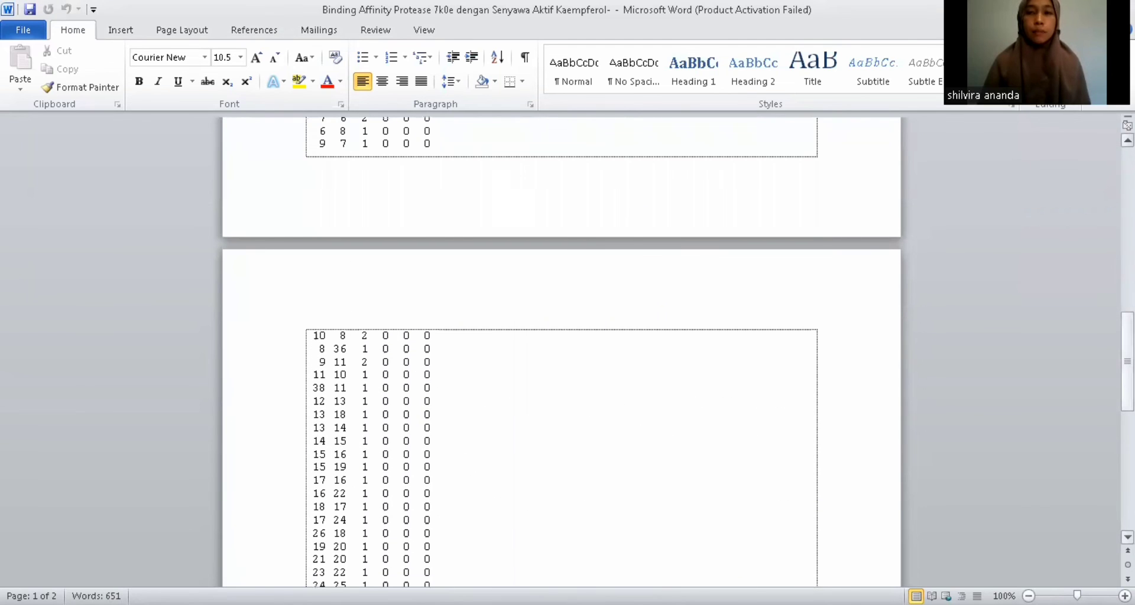
scroll(561, 355, up, 5)
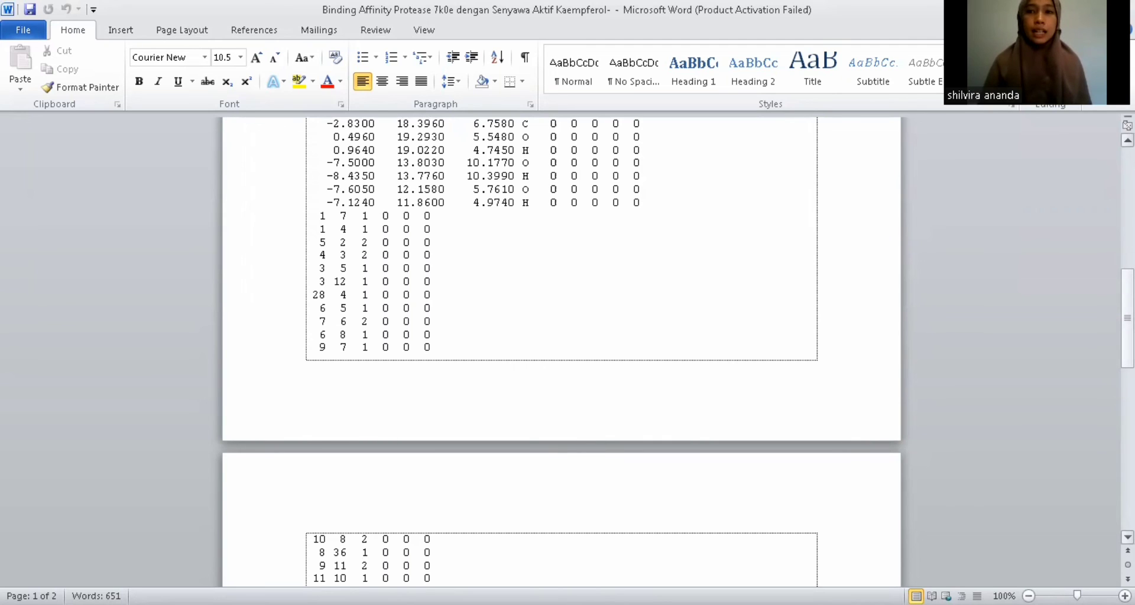
scroll(516, 447, up, 3)
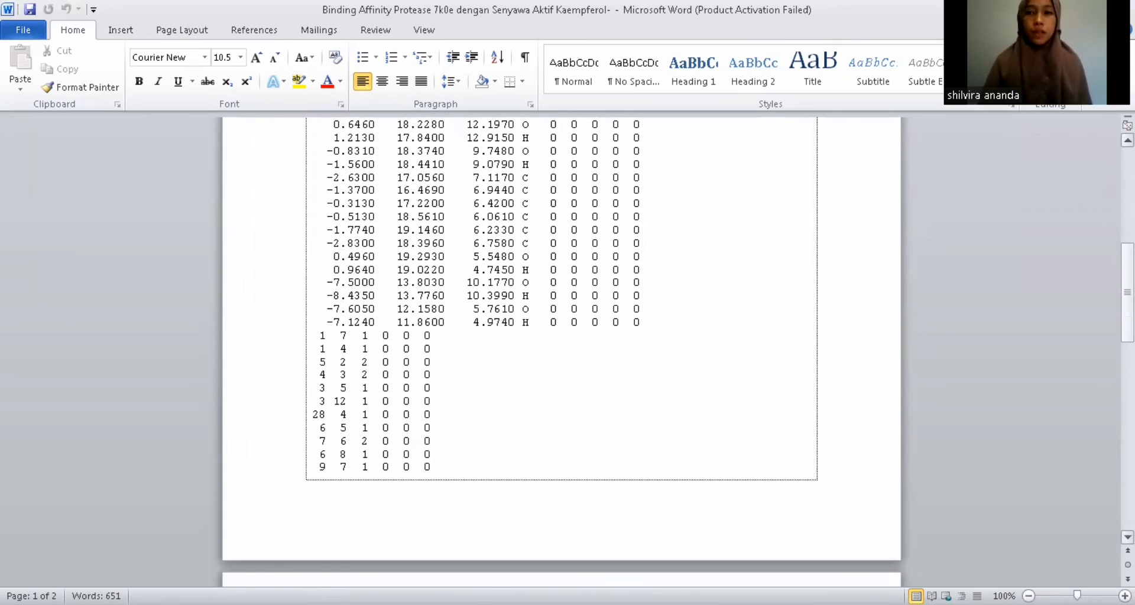
scroll(561, 352, up, 7)
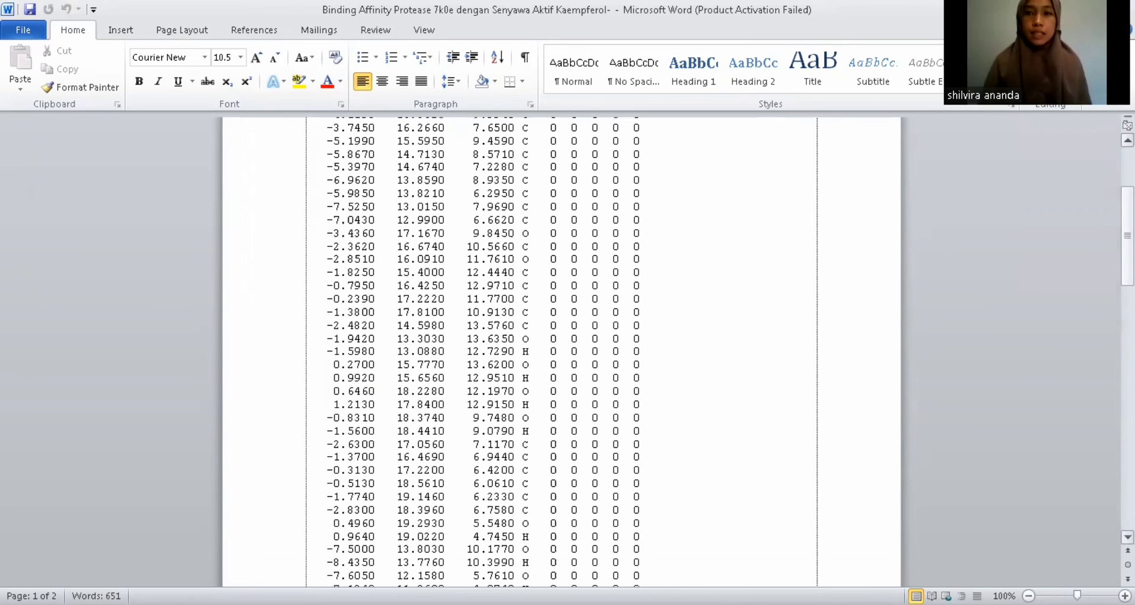
scroll(766, 232, up, 4)
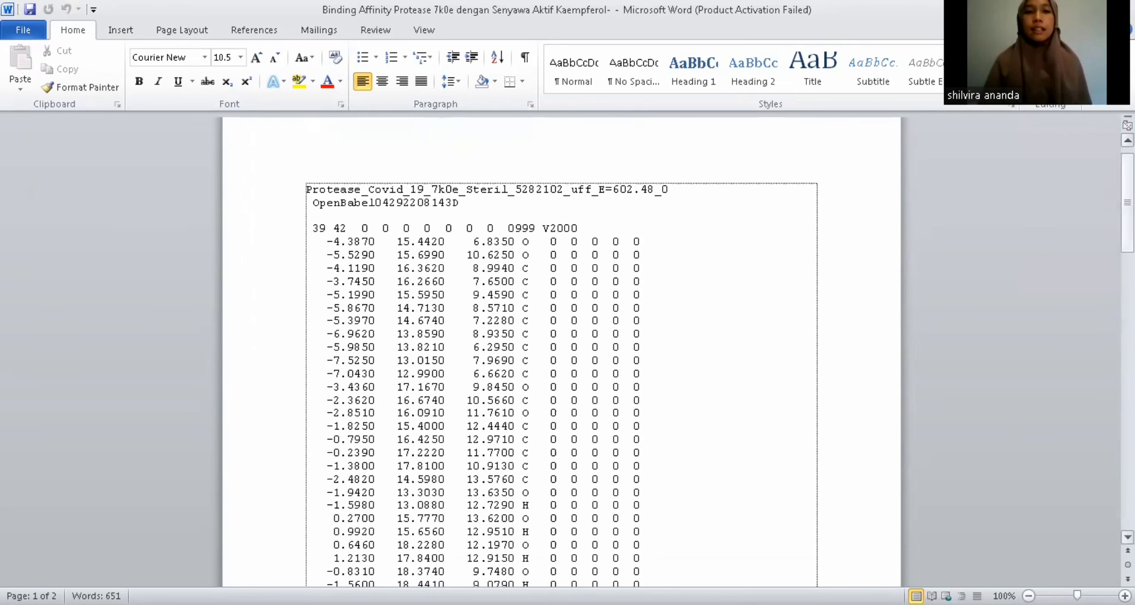